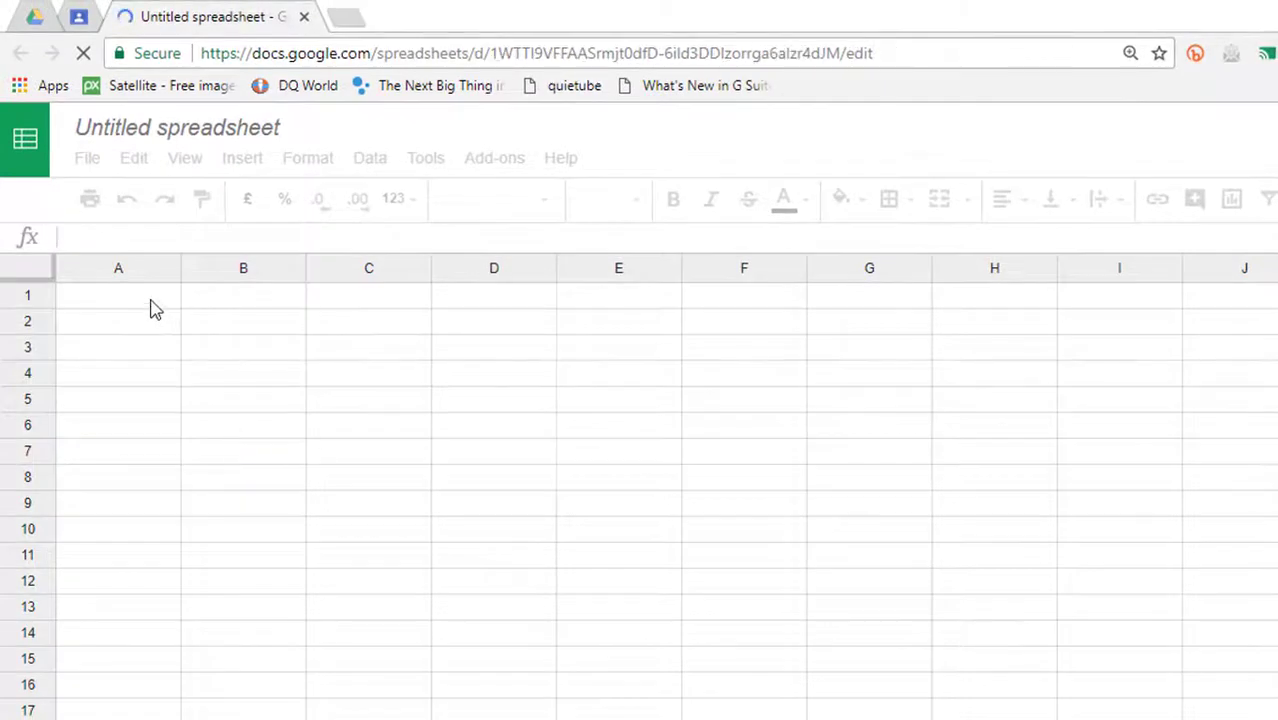
Paste the copied list of full names into column A, starting at cell A1
key("ctrl+v")
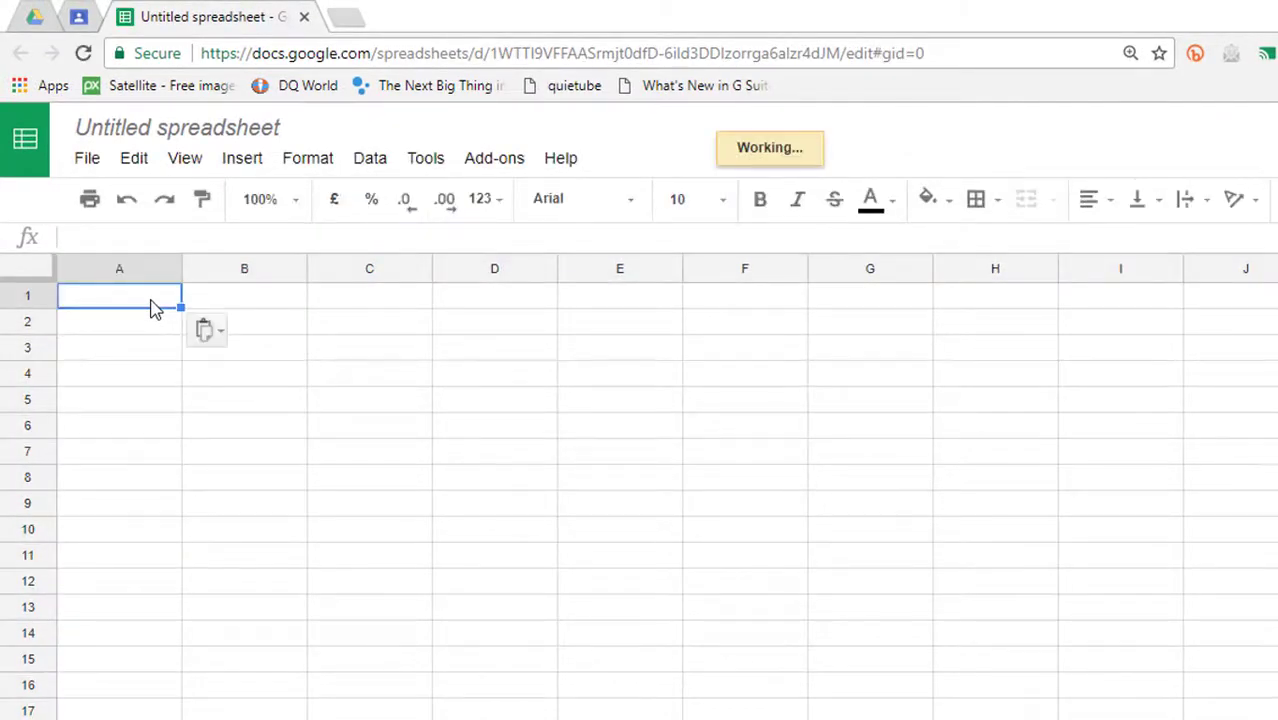
left_click(293, 567)
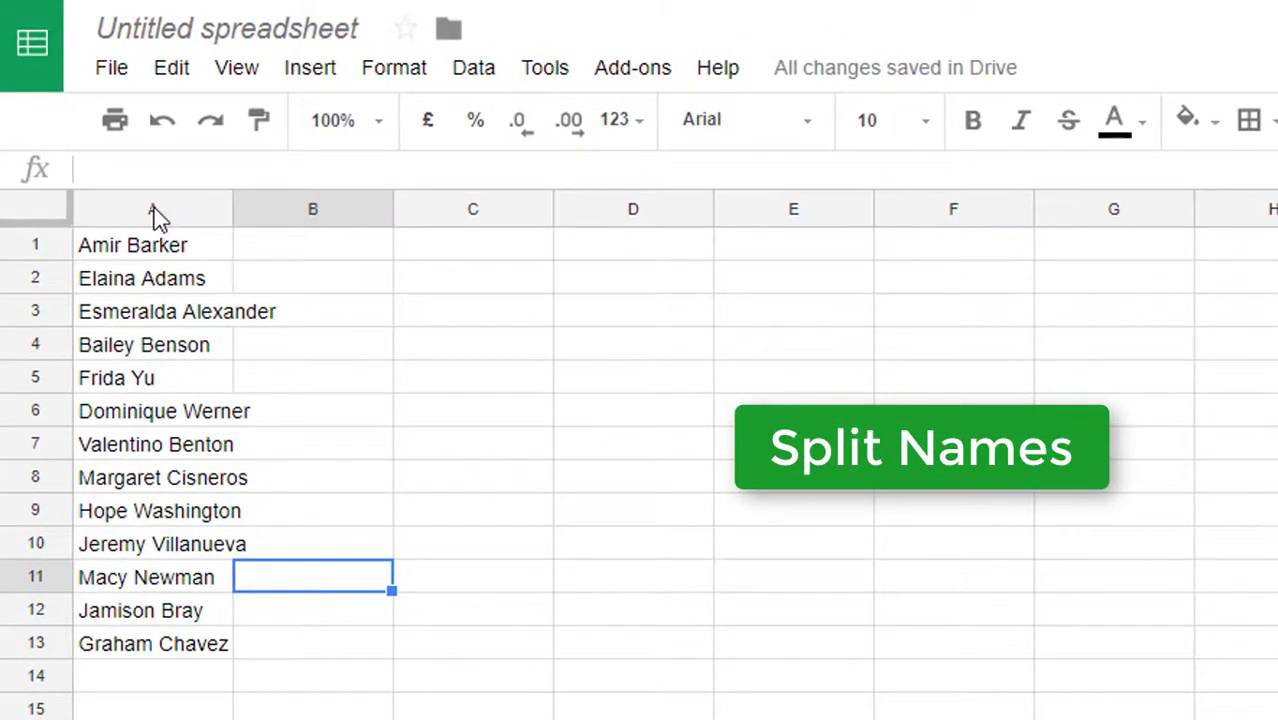
Insert one empty column immediately after the full-names column A
left_click(155, 212)
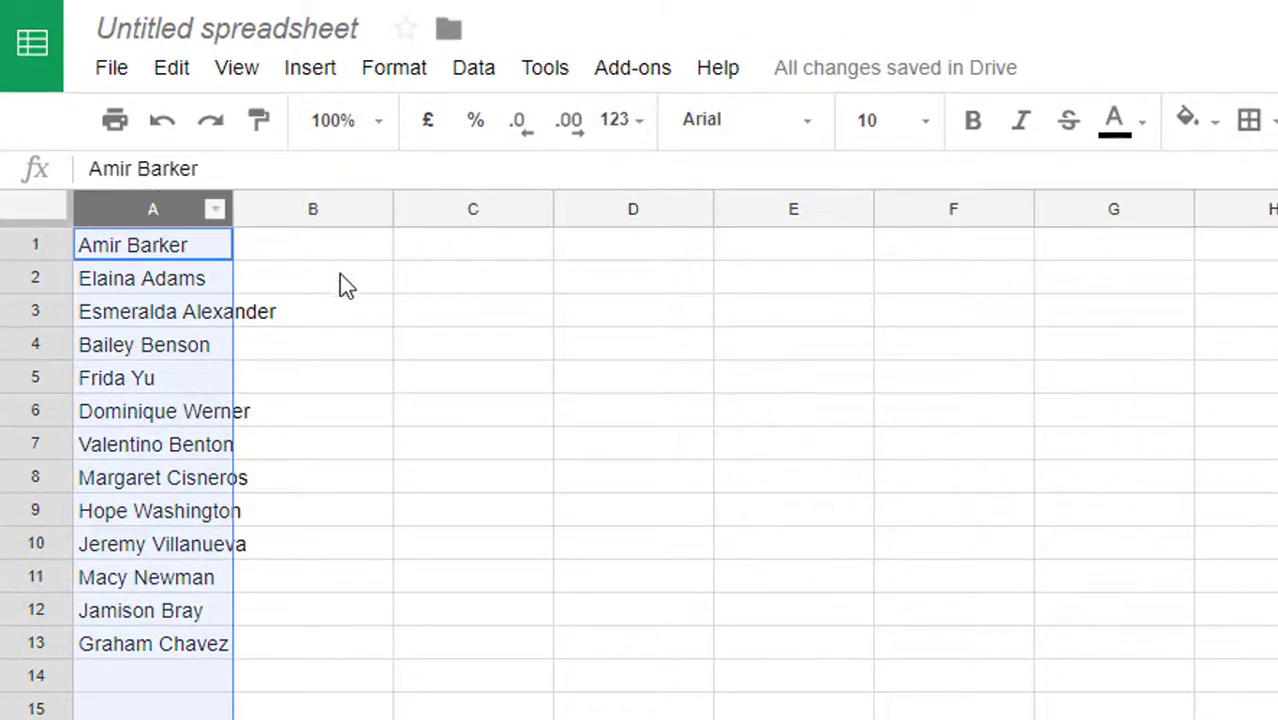
left_click(334, 207)
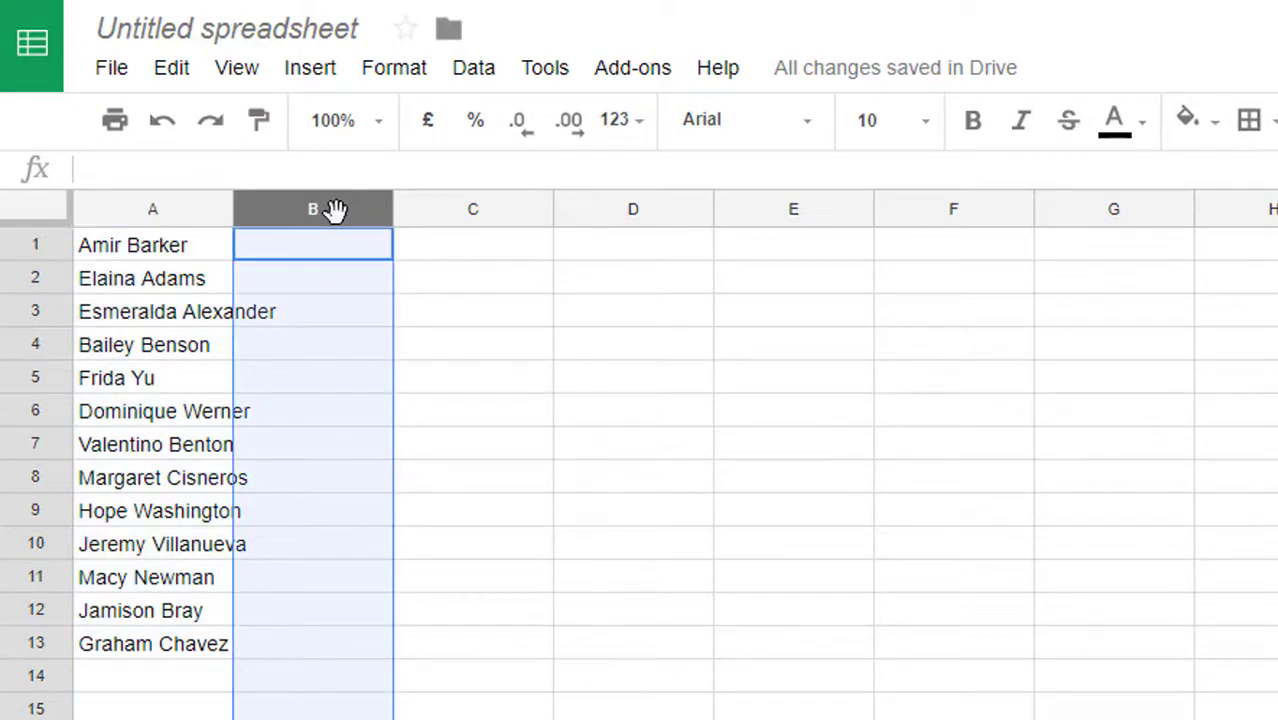
left_click(170, 209)
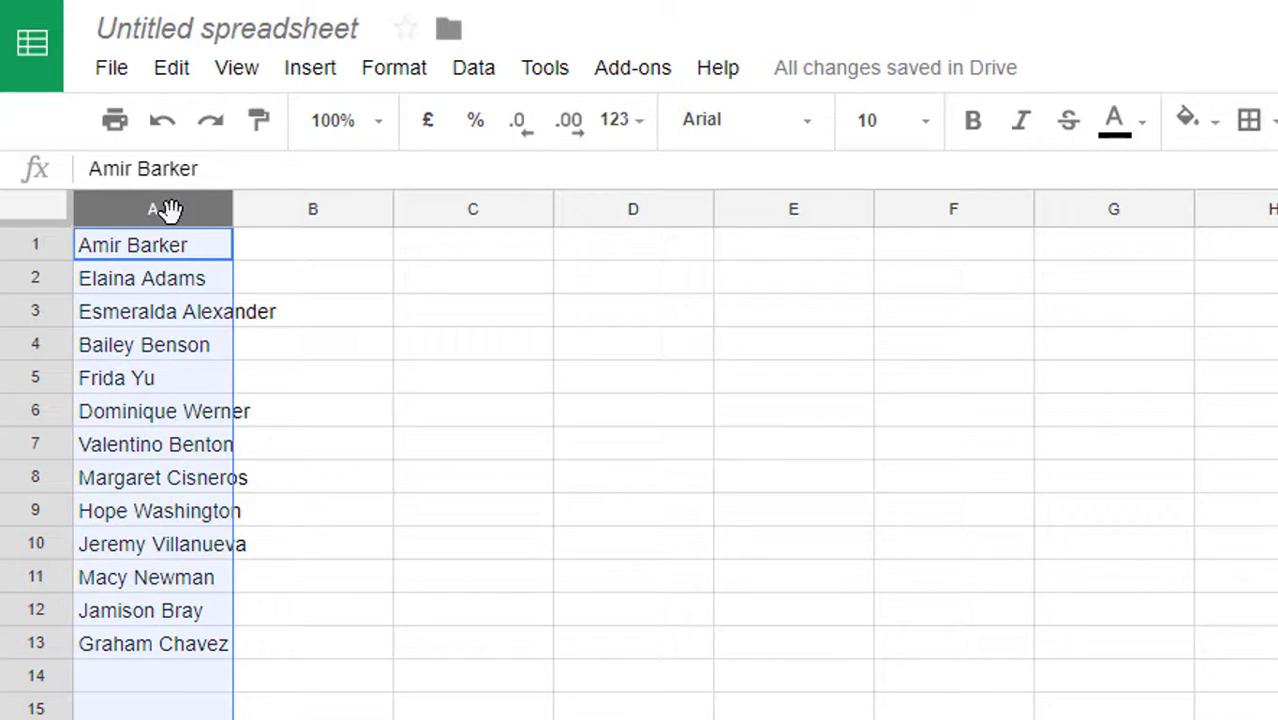
right_click(170, 209)
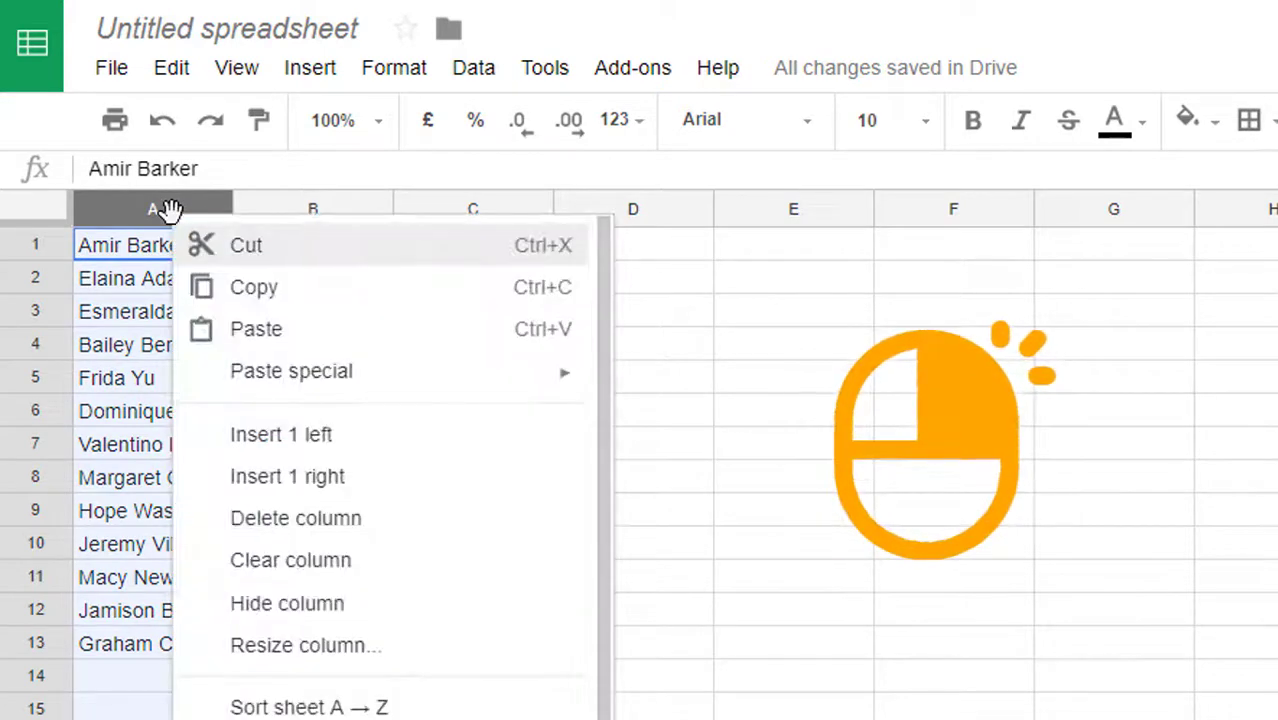
left_click(365, 478)
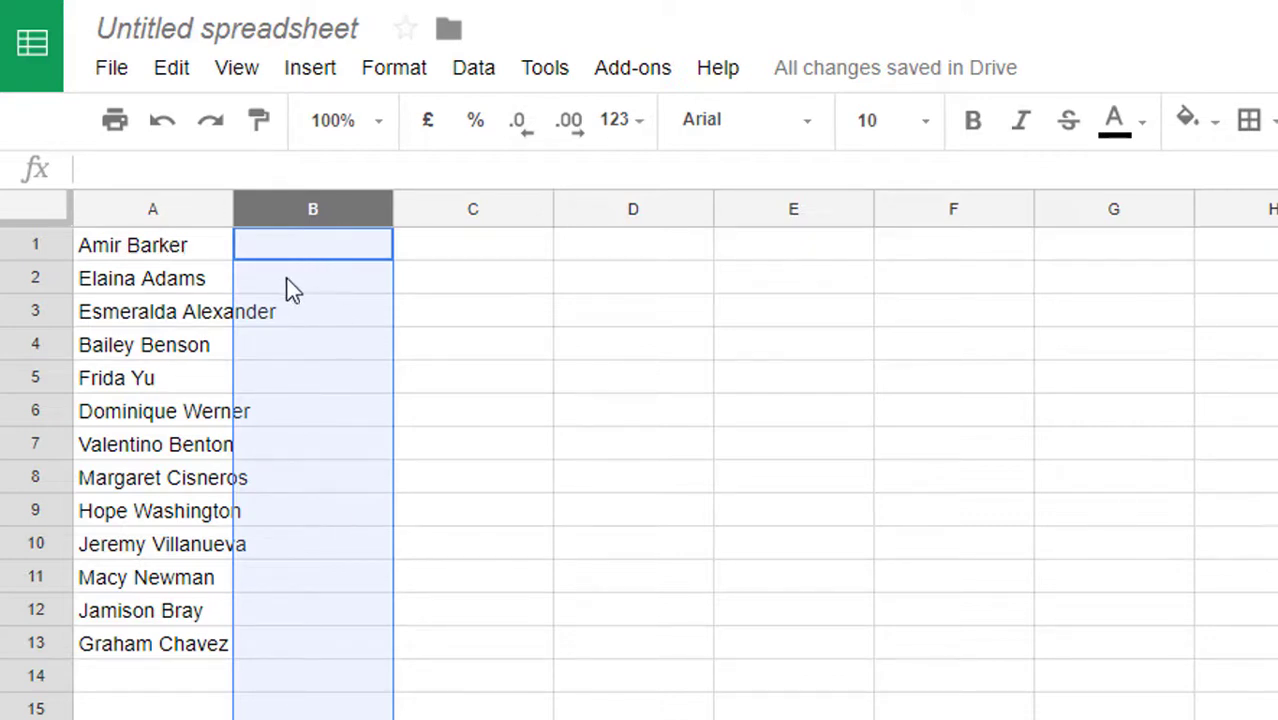
Split the full names in column A into separate columns using Space as the separator
left_click(160, 210)
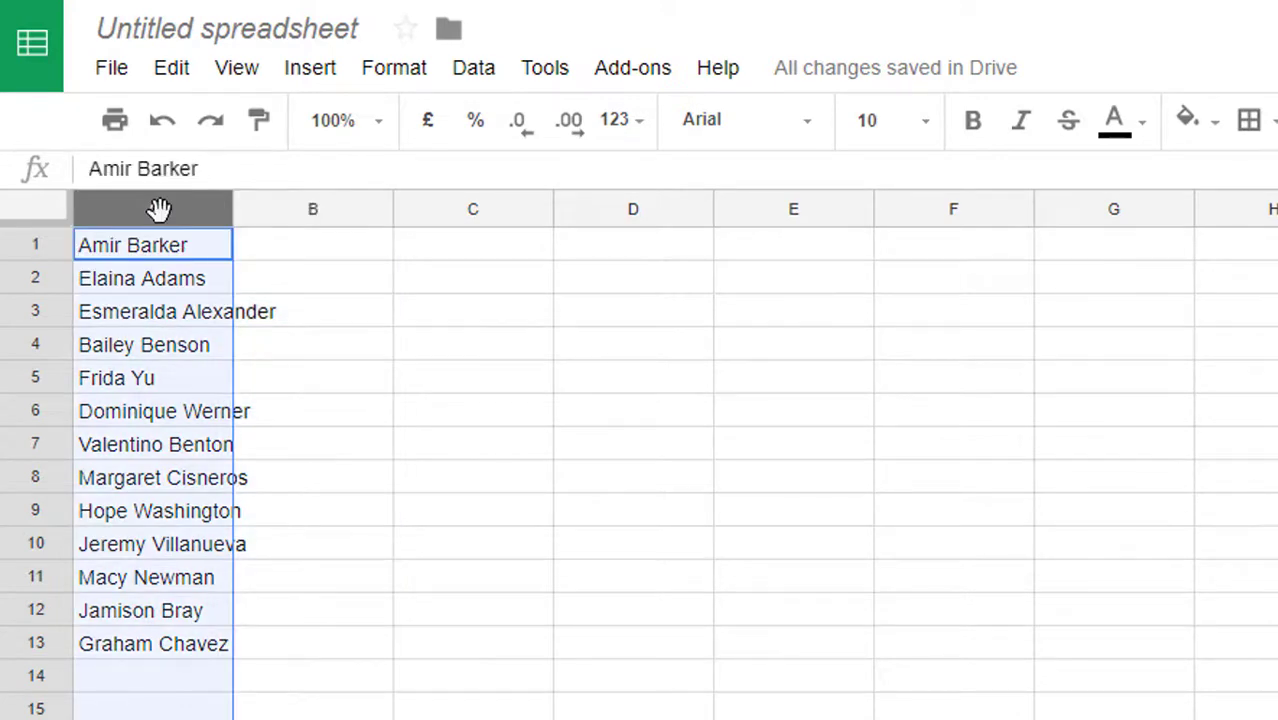
left_click(472, 72)
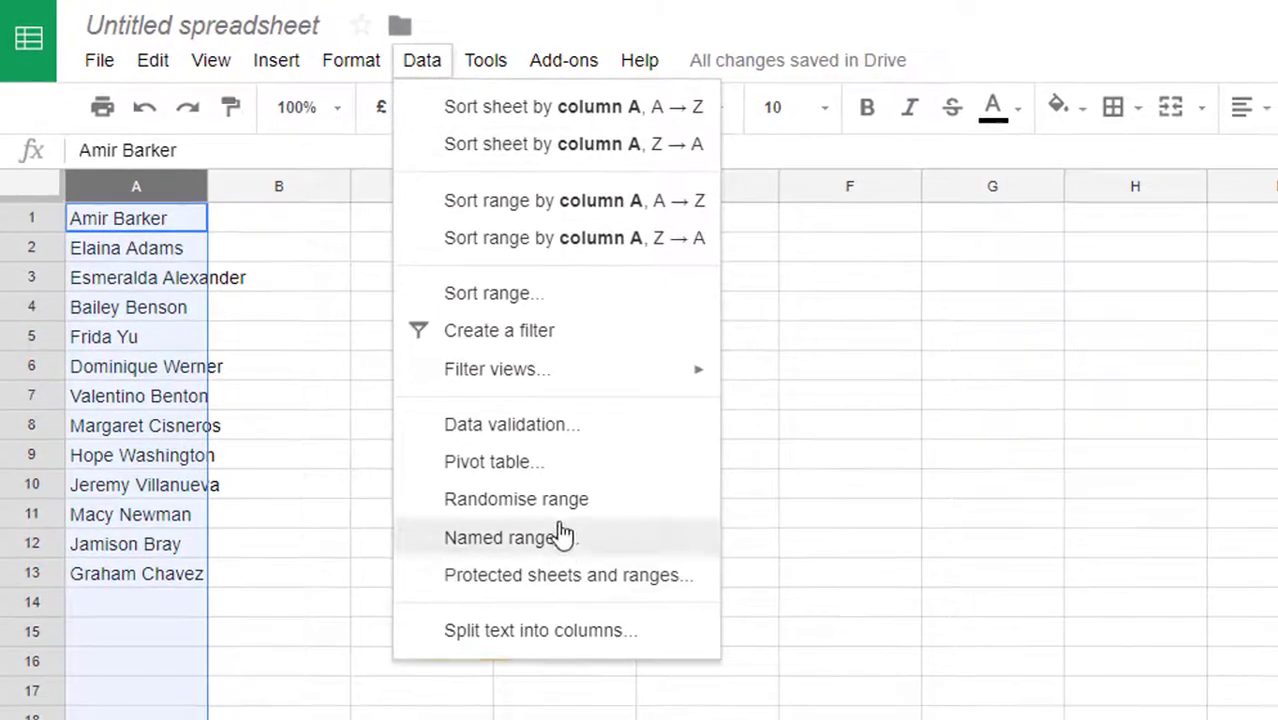
left_click(593, 643)
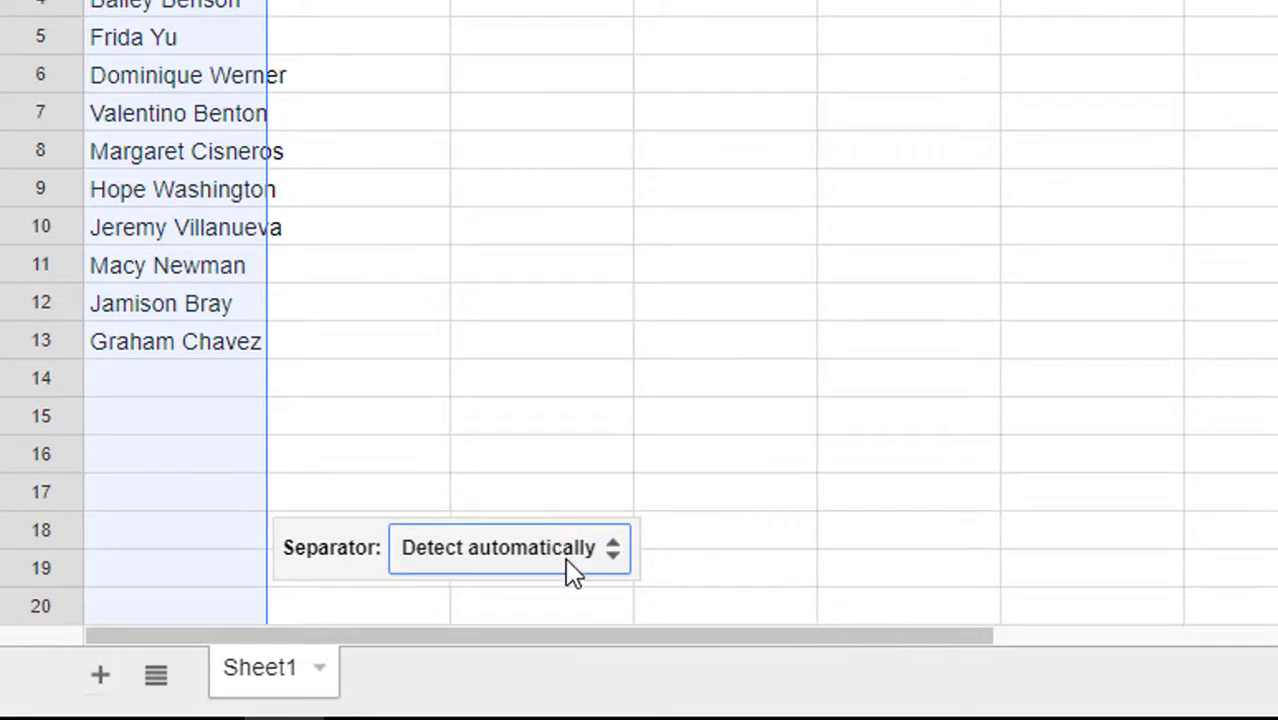
left_click(568, 563)
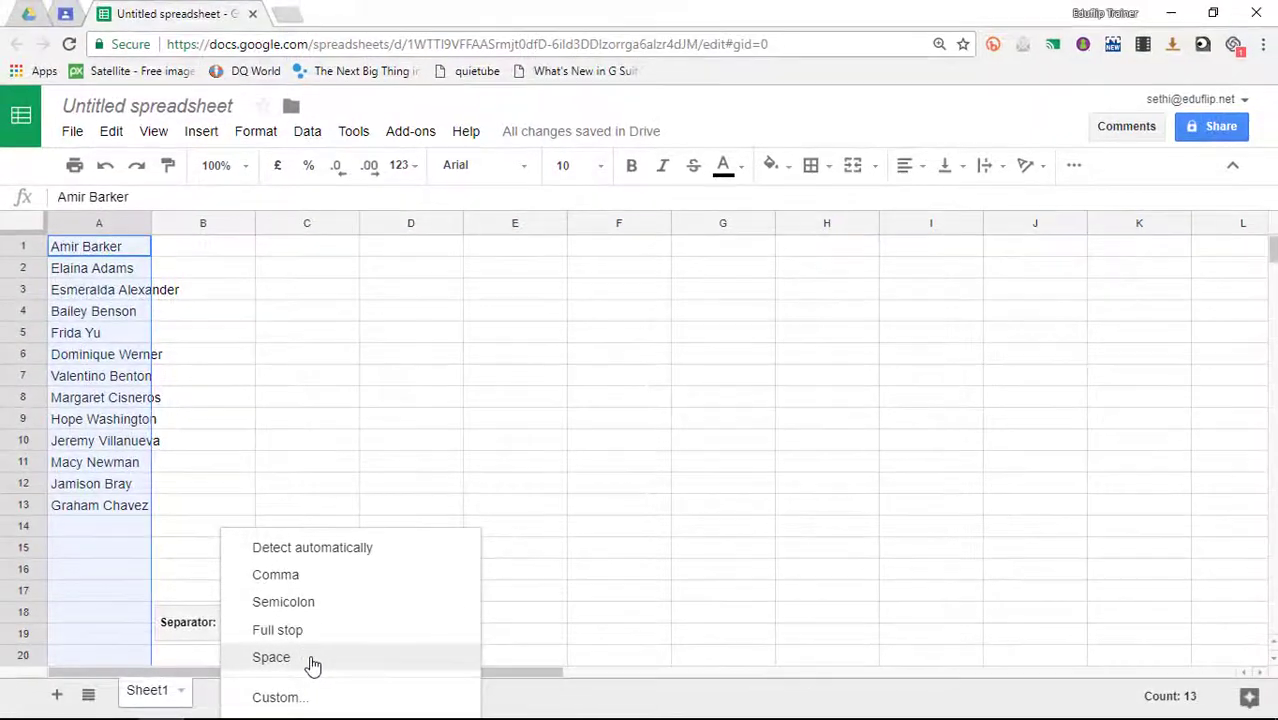
left_click(313, 659)
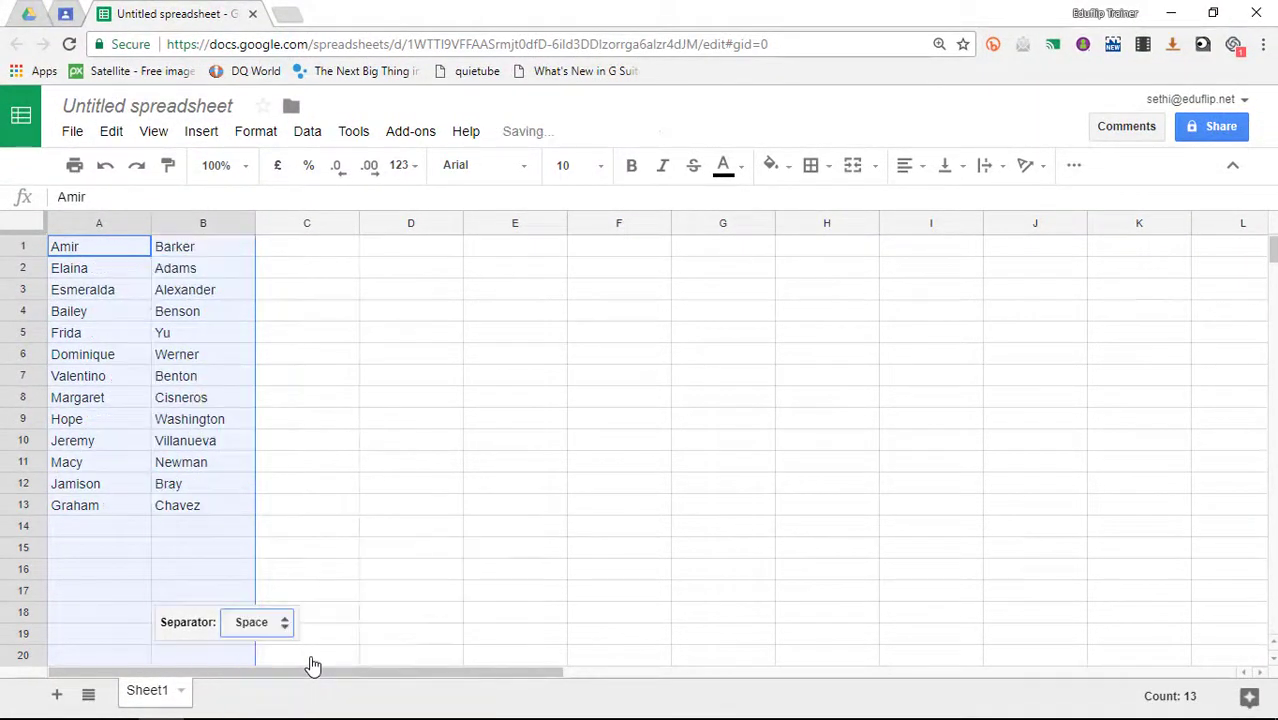
left_click(342, 466)
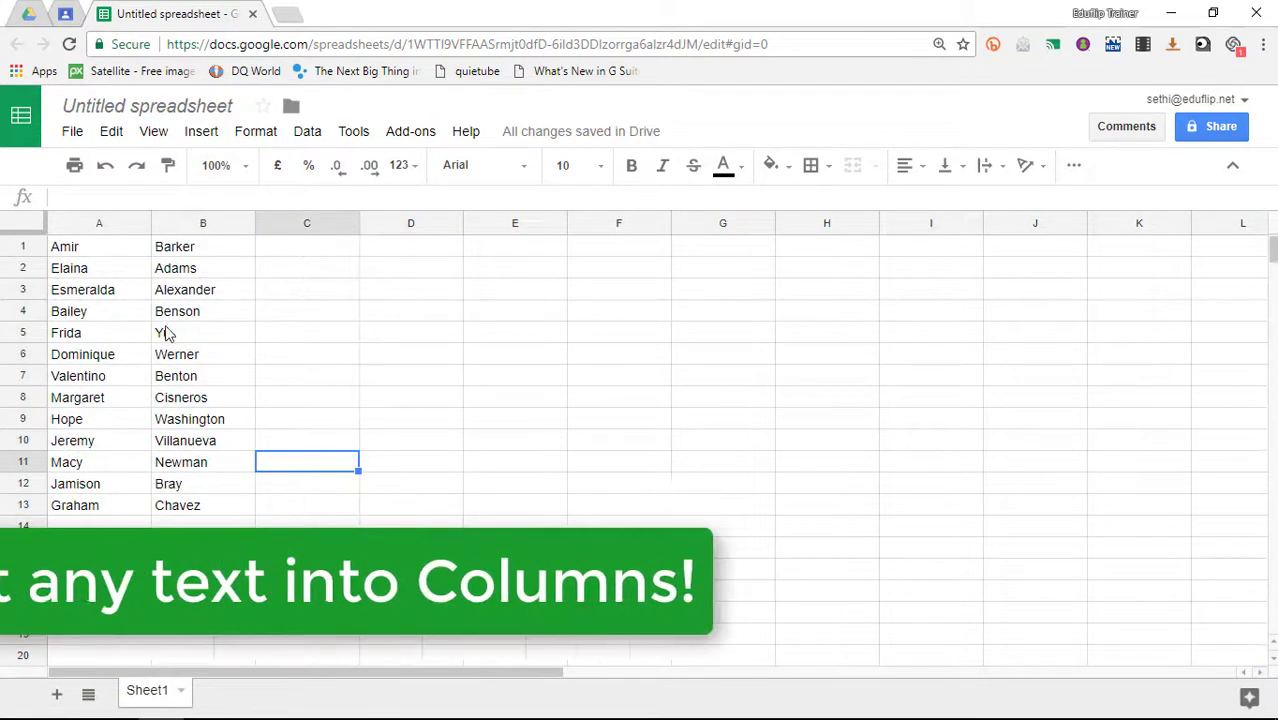
left_click(128, 218)
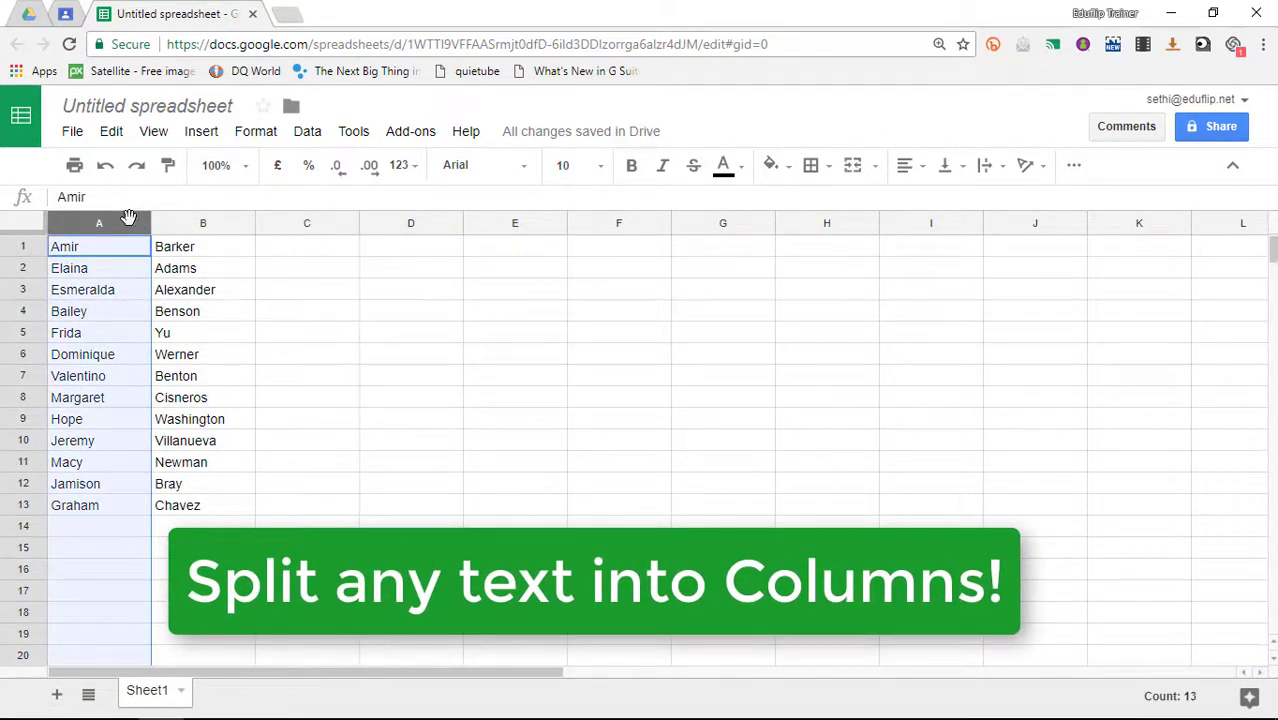
left_click(190, 225)
left_click(310, 311)
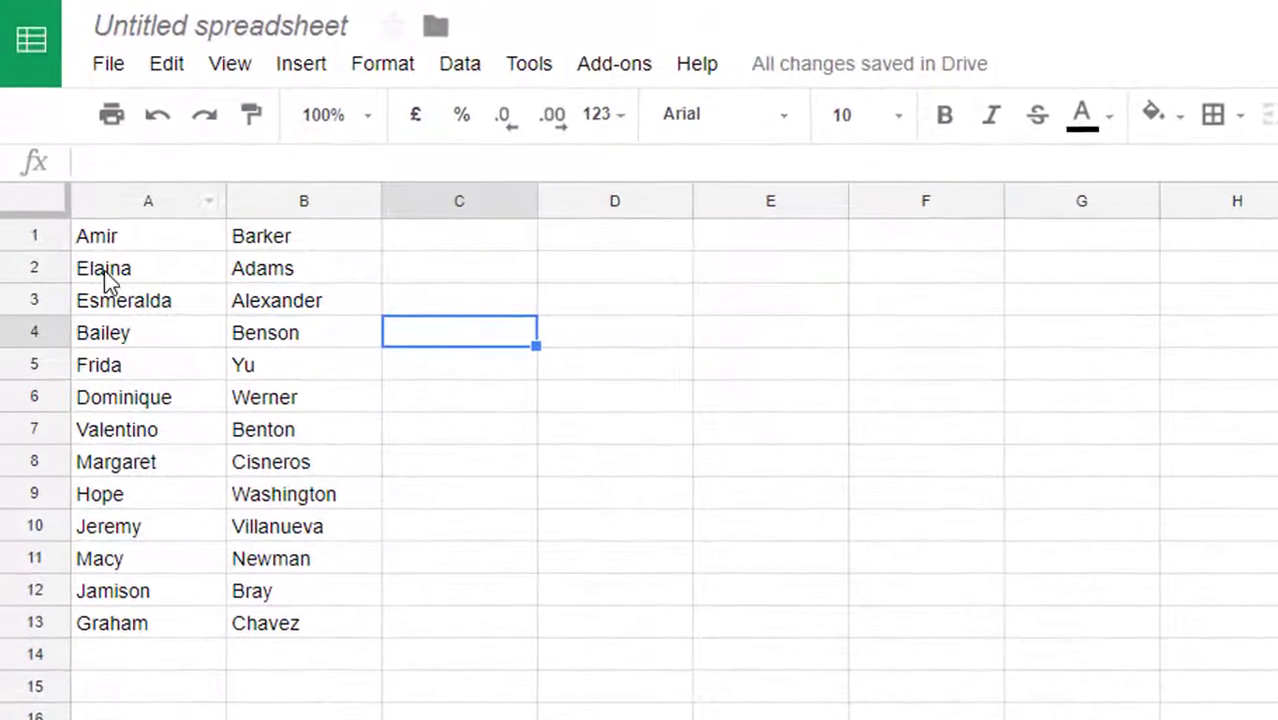
Sort the range covering the whole sheet by column A in A → Z order
left_click(45, 205)
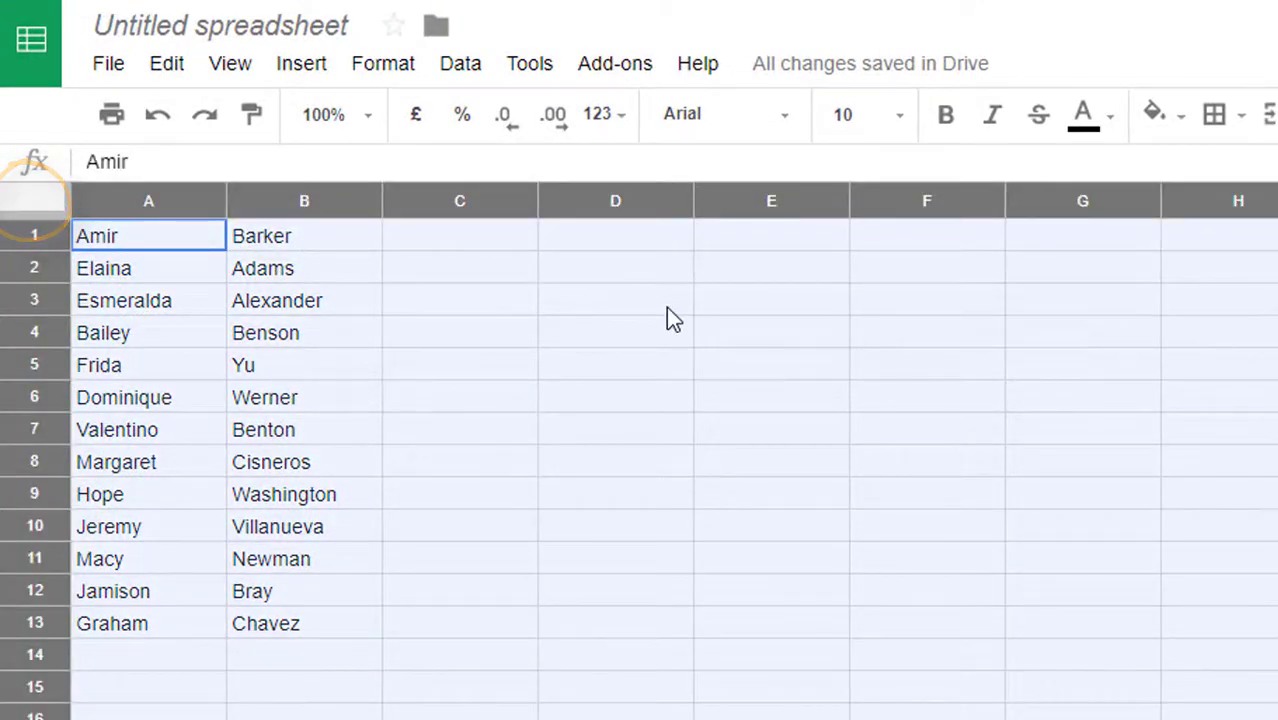
left_click(464, 63)
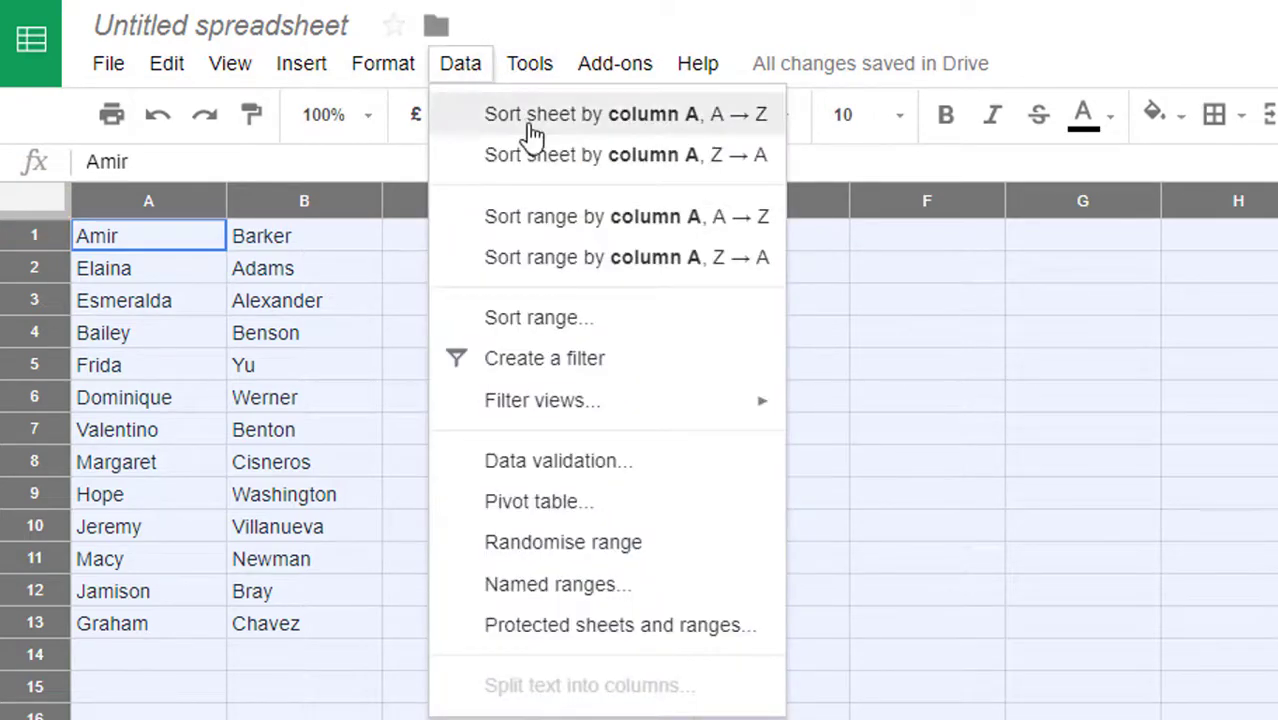
left_click(570, 220)
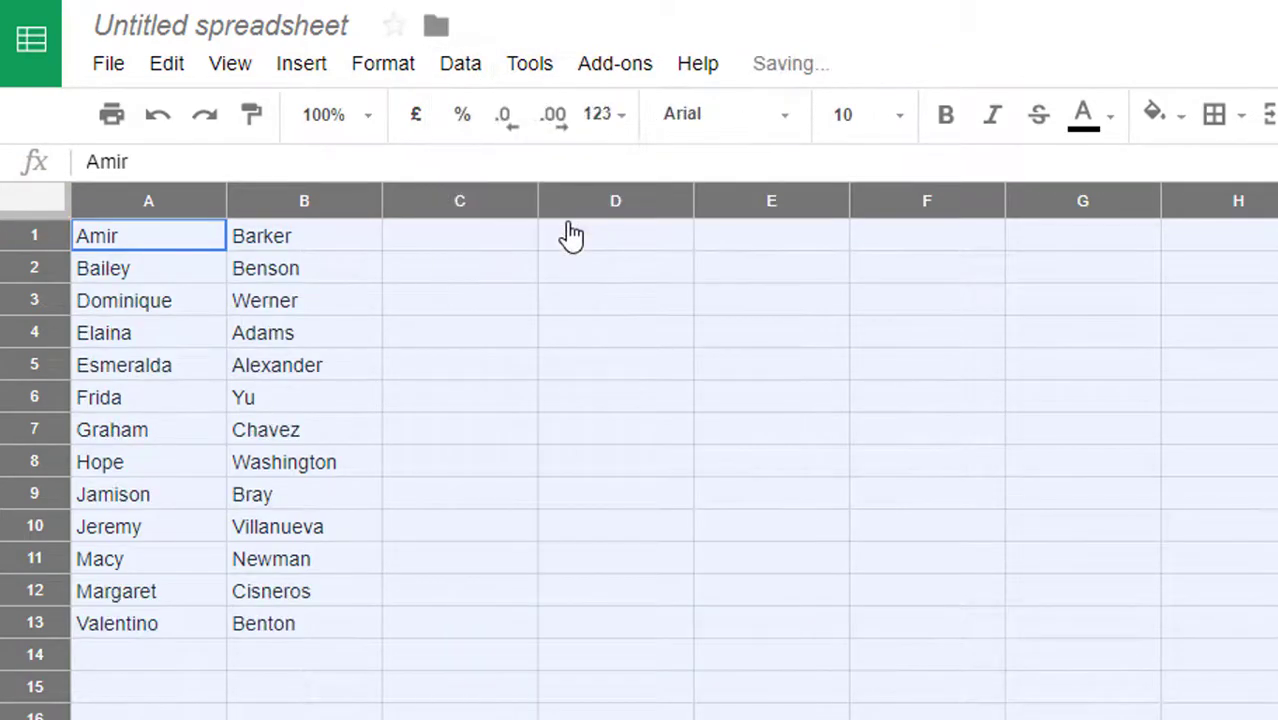
left_click(466, 384)
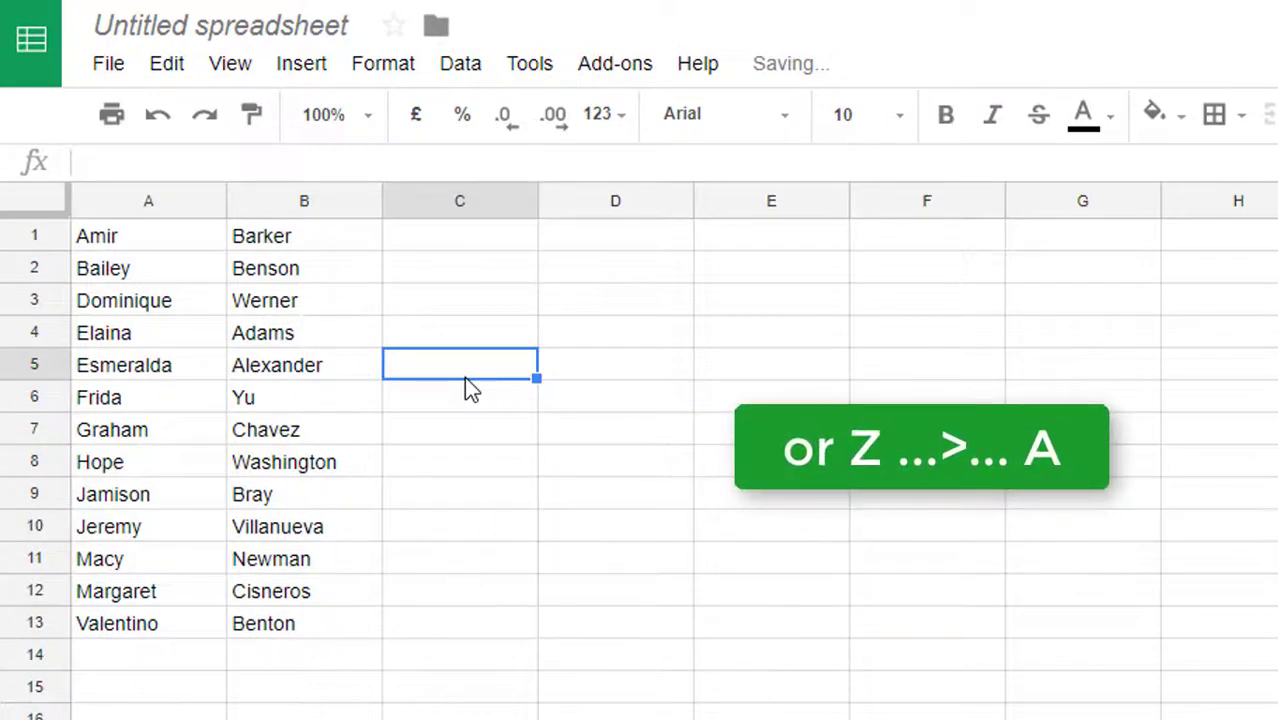
left_click(489, 460)
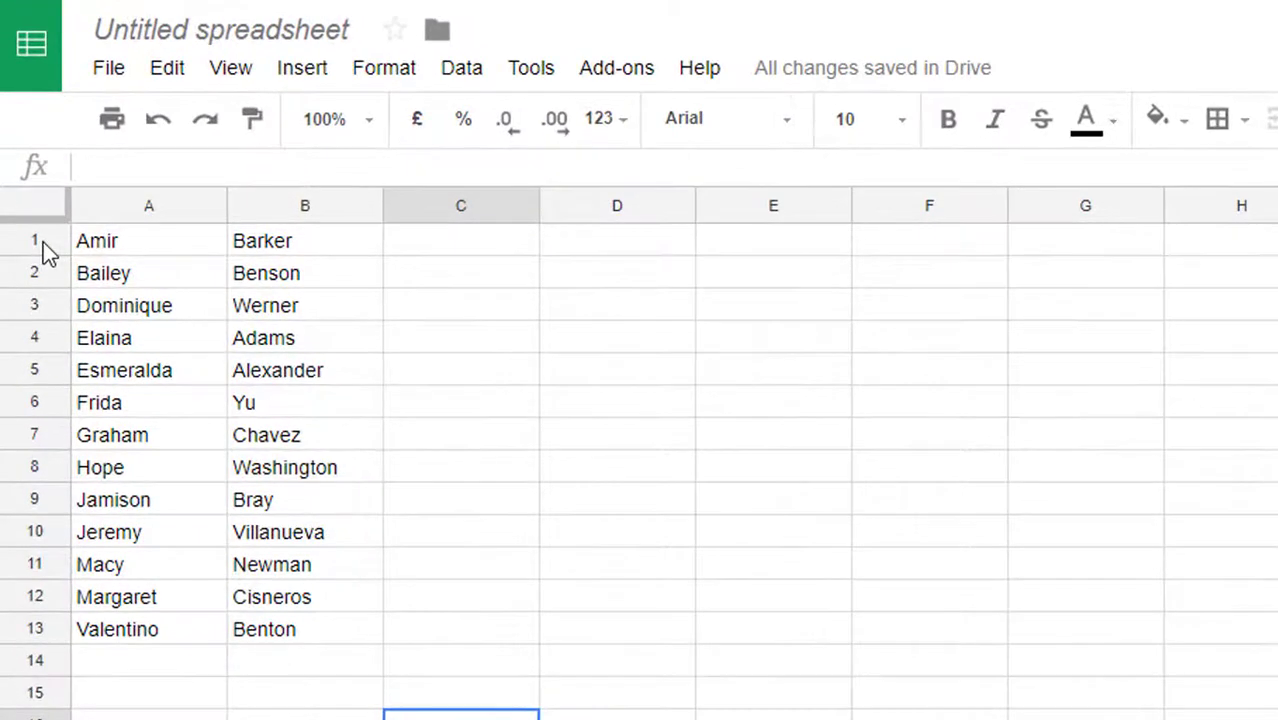
Insert one empty row above row 1 of the name list
left_click(24, 246)
right_click(40, 240)
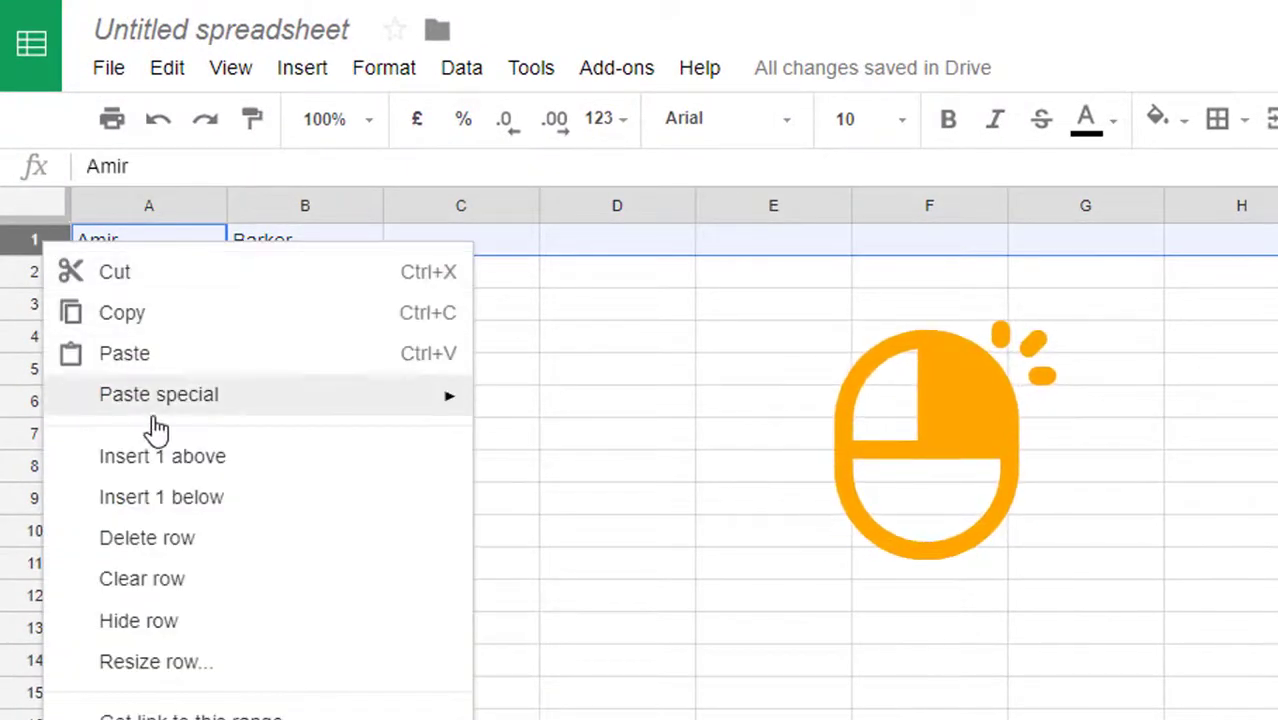
left_click(157, 462)
Enter the column headers Name in cell A1 and Surname in cell B1
left_click(179, 247)
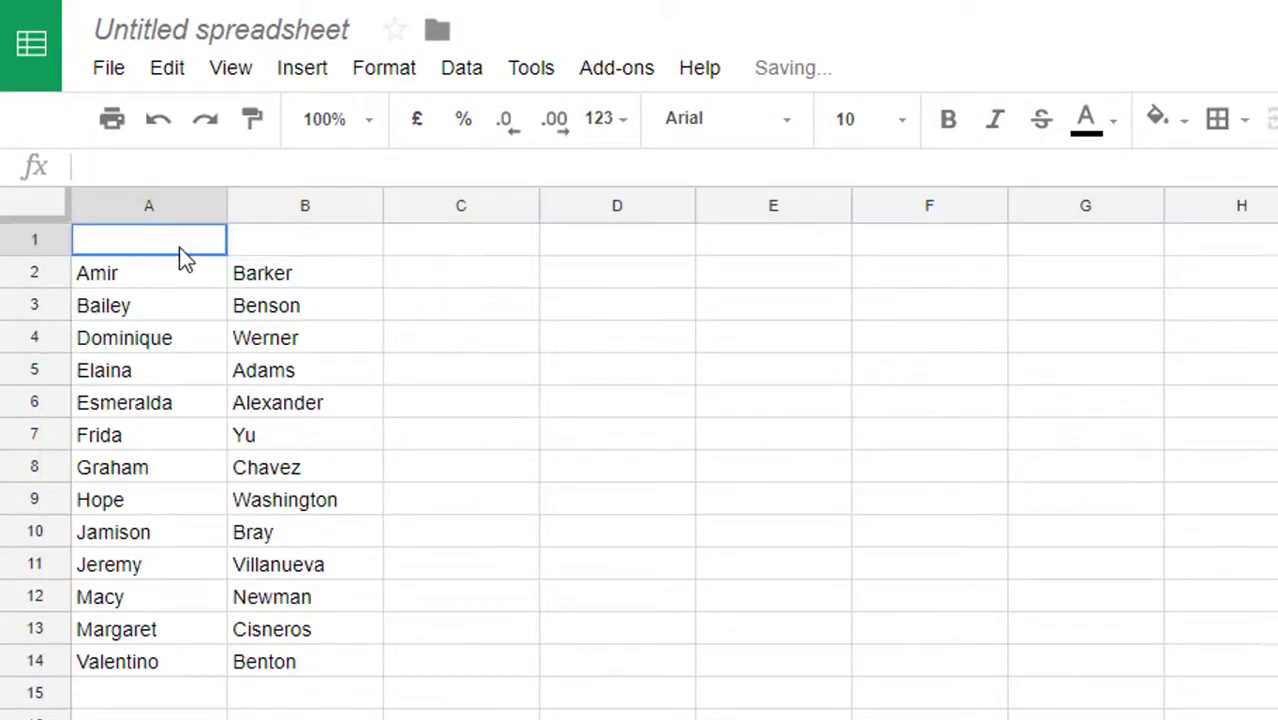
type("Name")
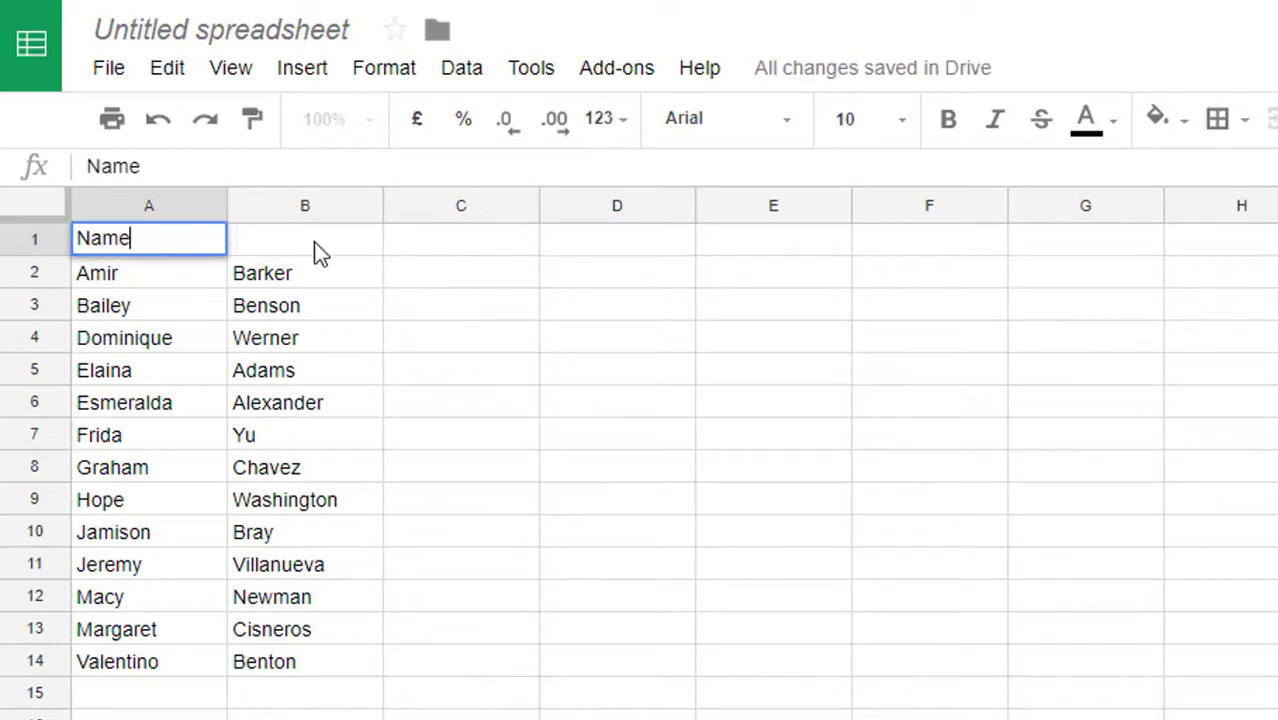
left_click(317, 241)
type("Su")
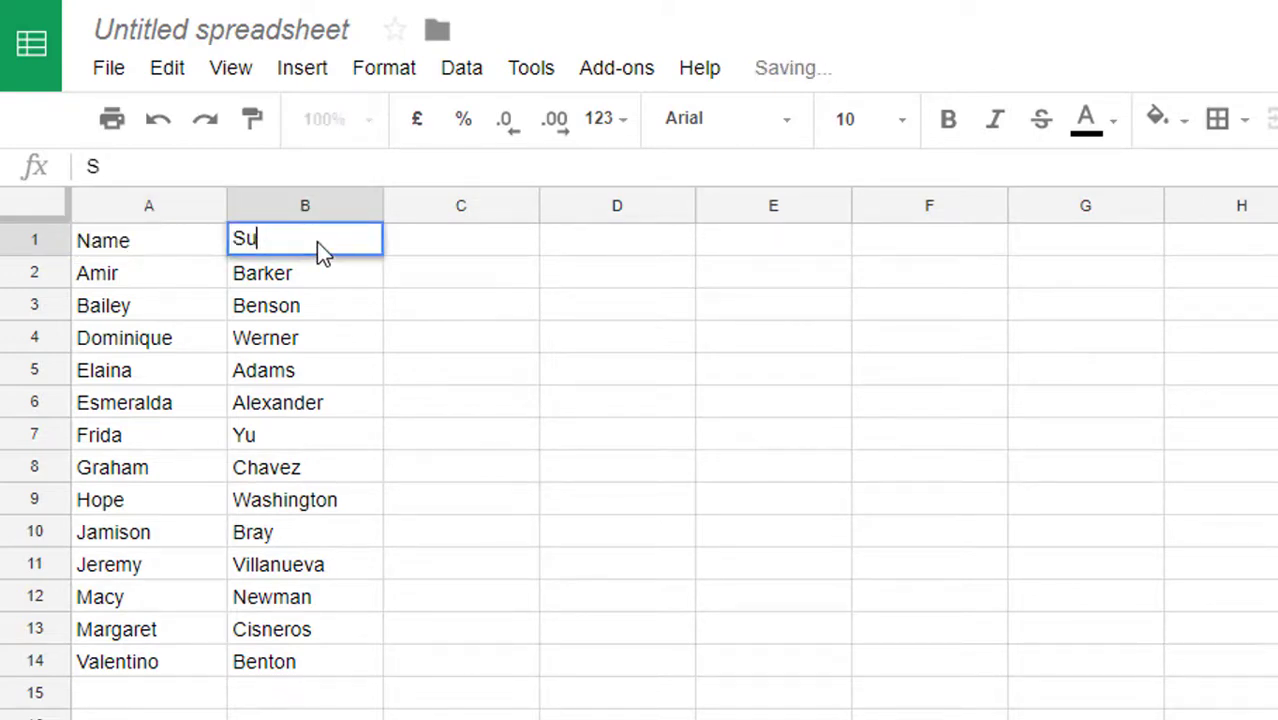
type("rname")
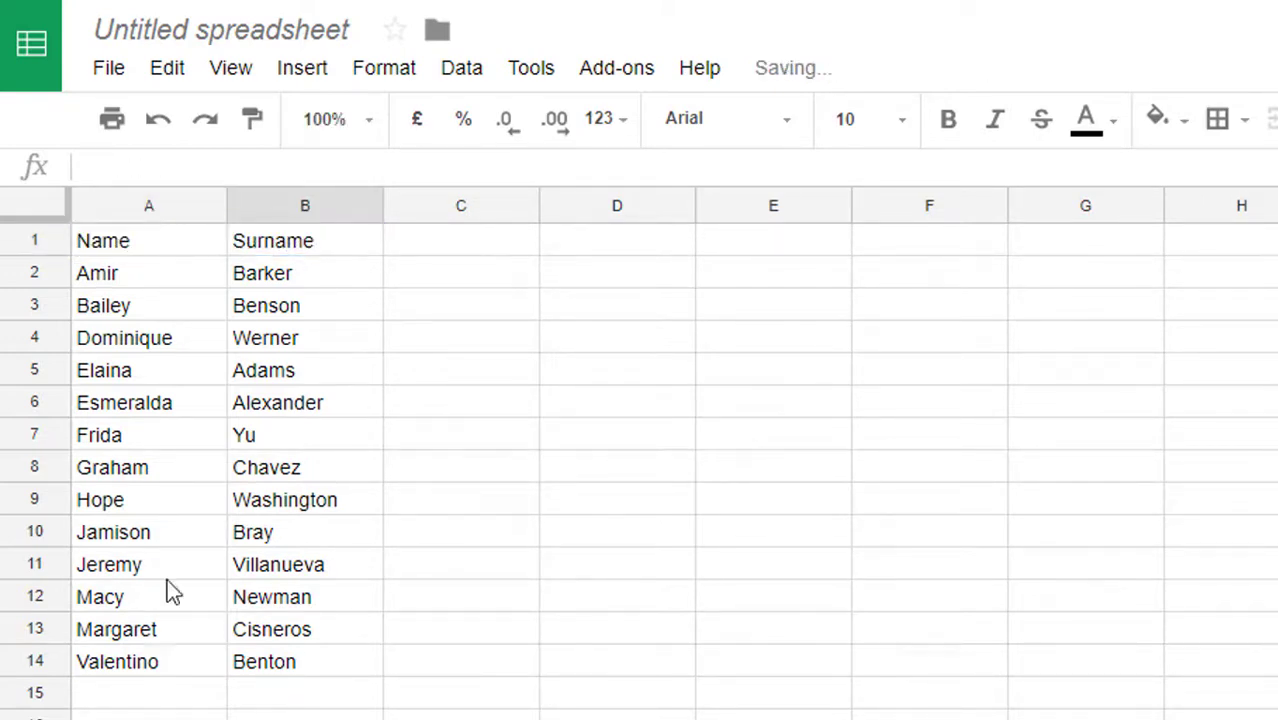
Apply alternating colours to rows 1 to 14 with a header, using the default grey style
left_click_drag(38, 248, 32, 656)
left_click(384, 72)
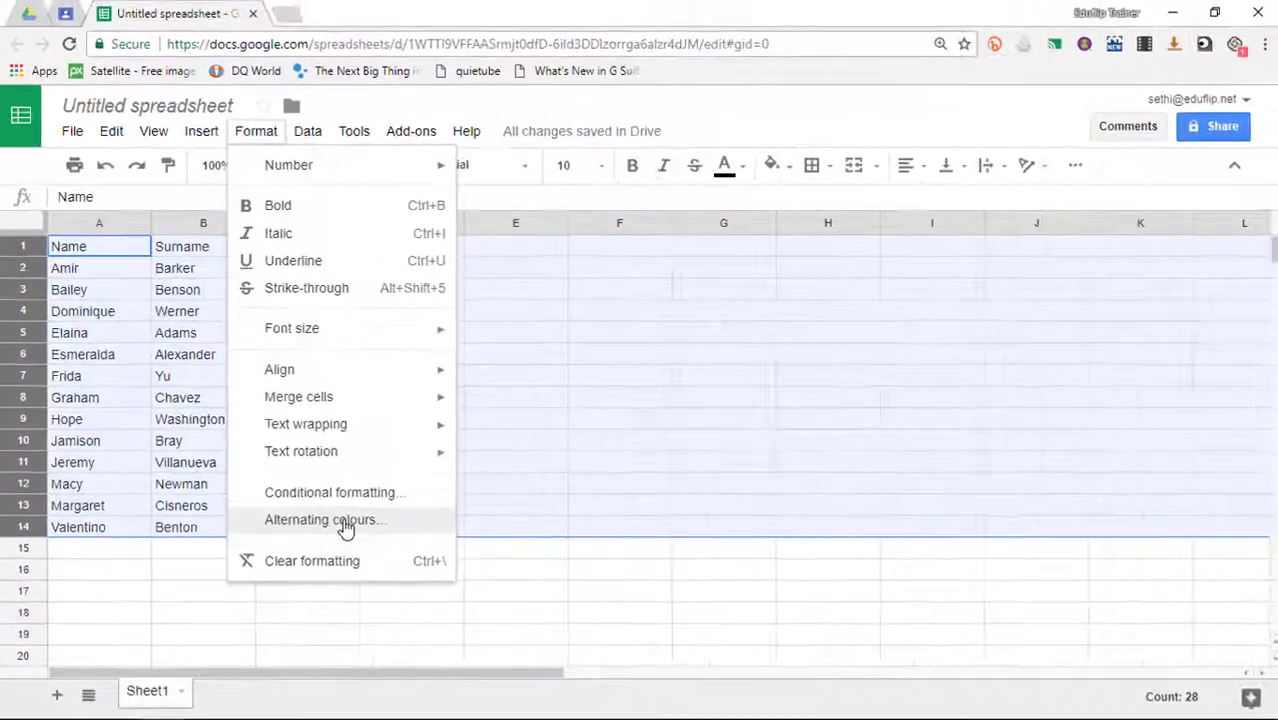
left_click(345, 520)
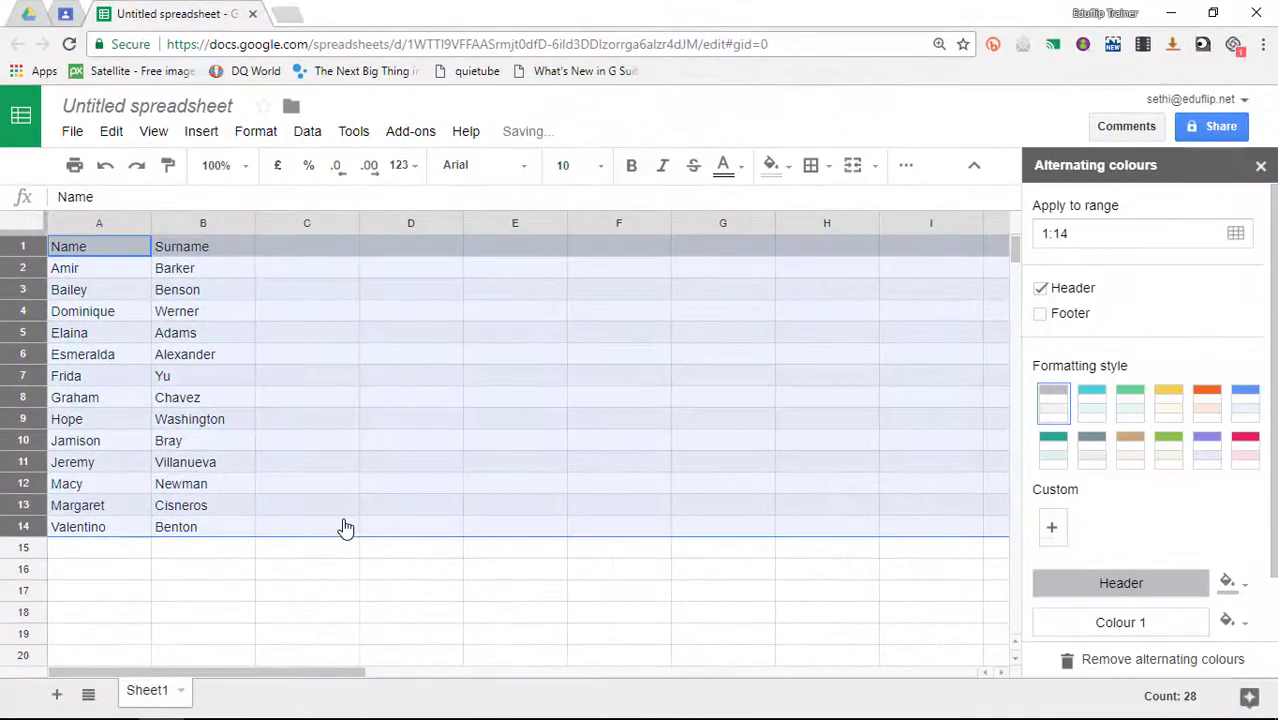
left_click(452, 574)
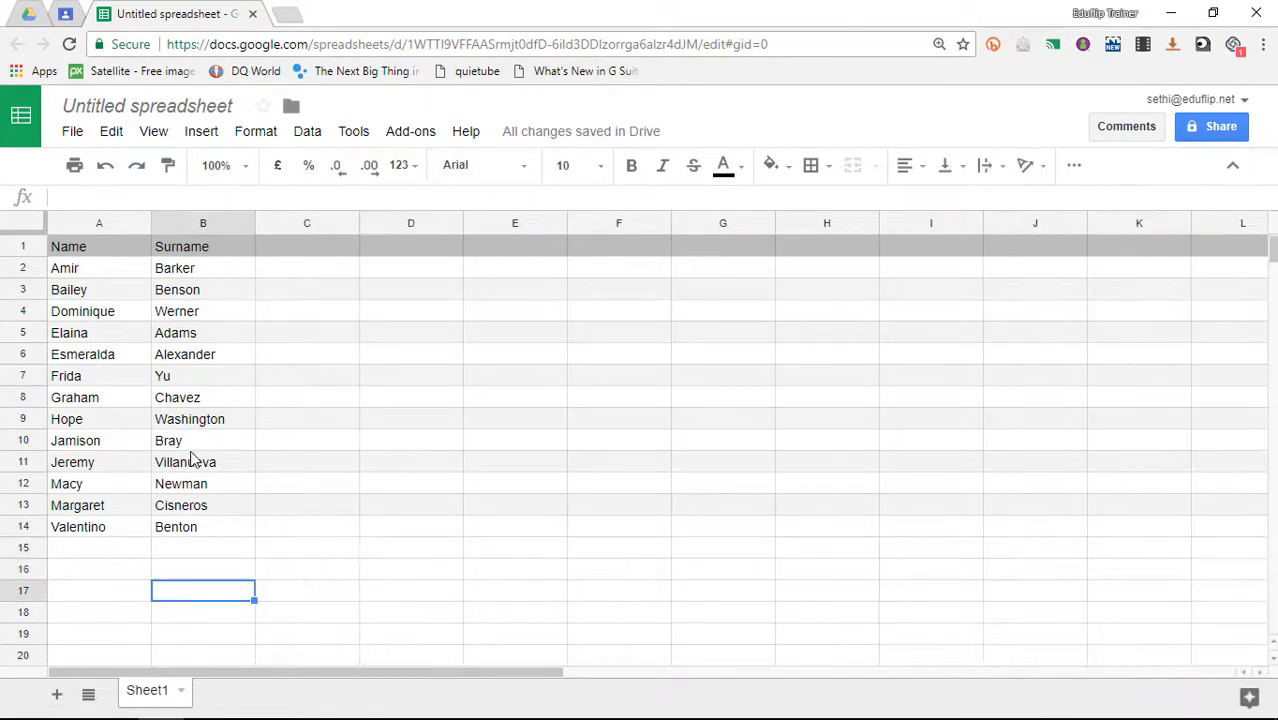
Search the add-on store for the Power Tools add-on and close the store
left_click(418, 134)
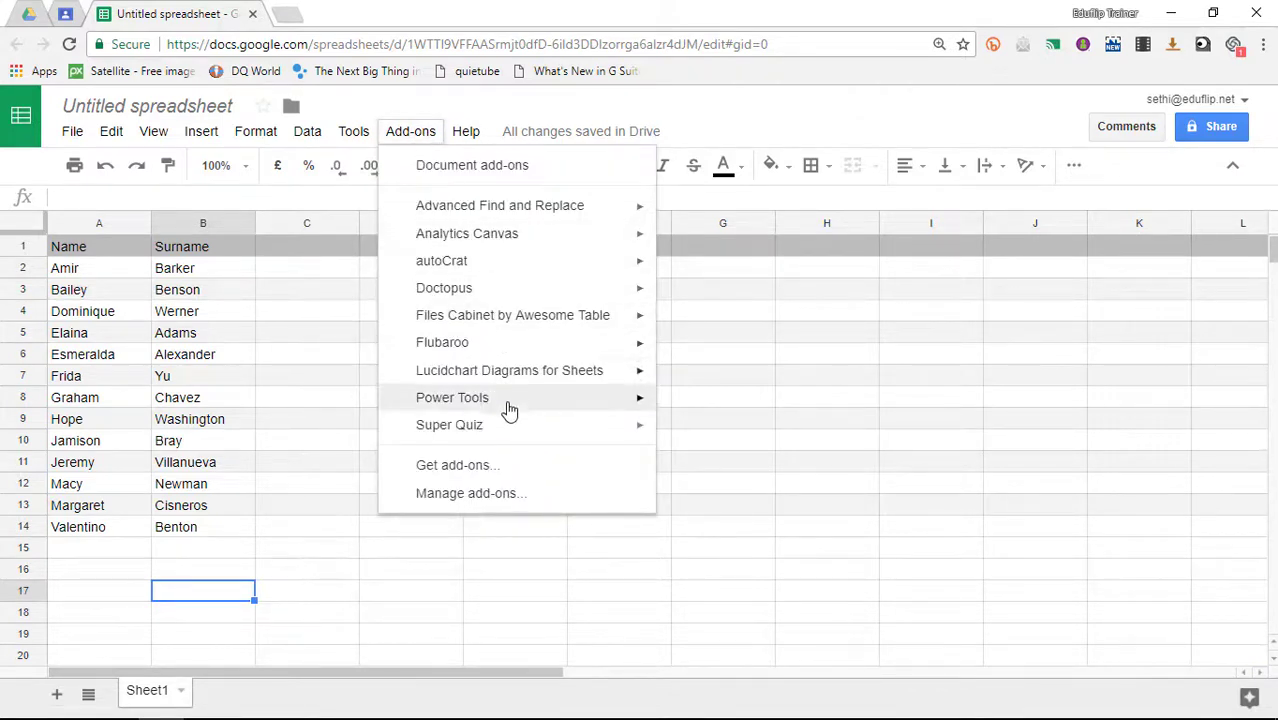
mouse_move(508, 409)
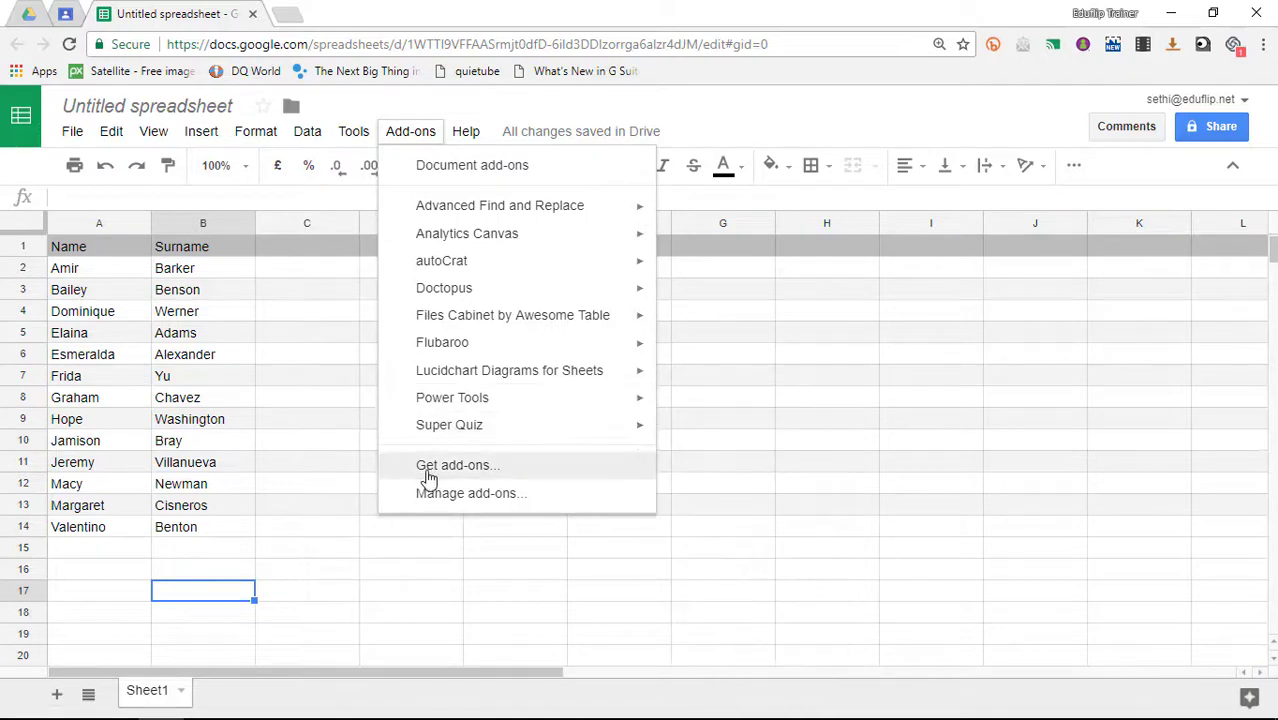
left_click(487, 477)
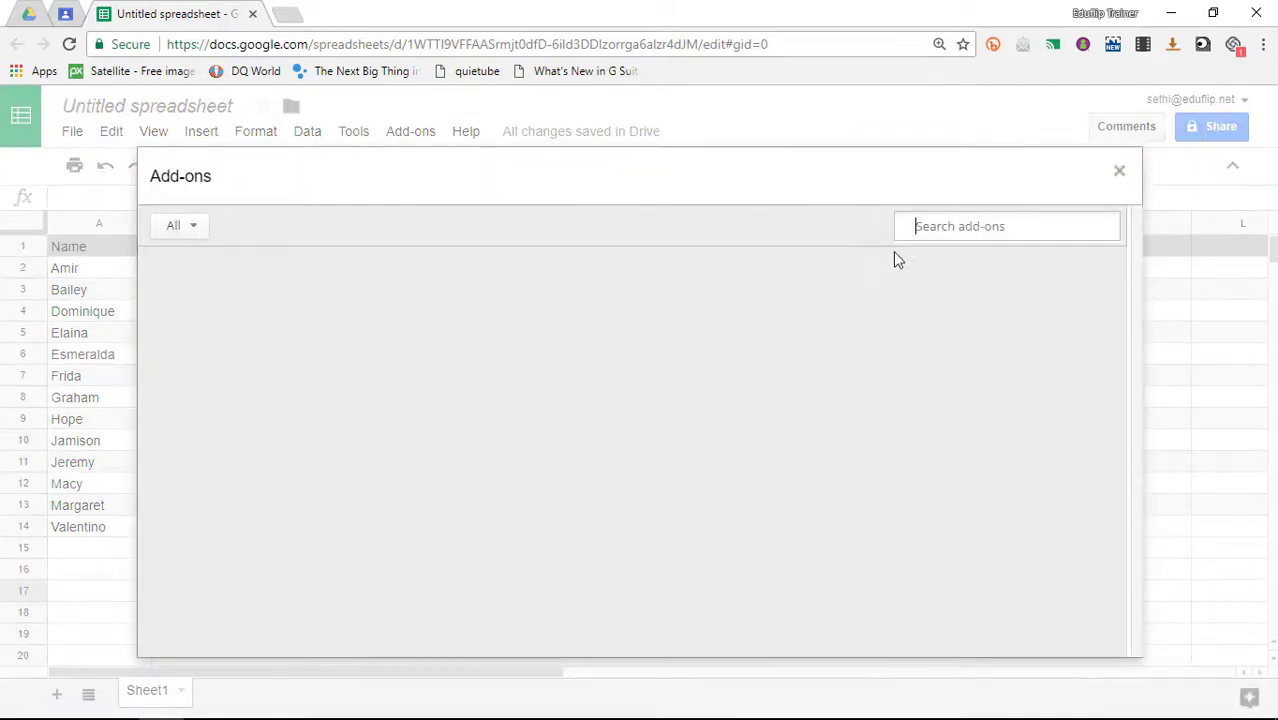
left_click(956, 224)
type("poer")
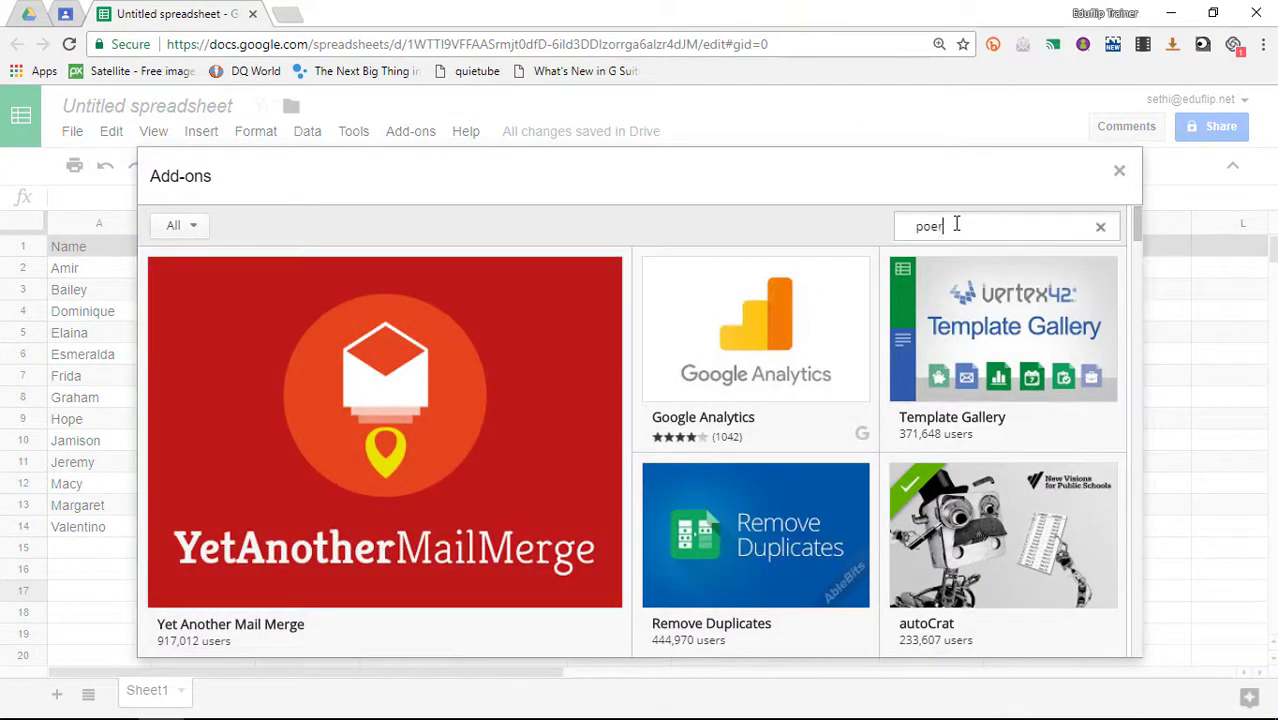
type(" tools")
key("Return")
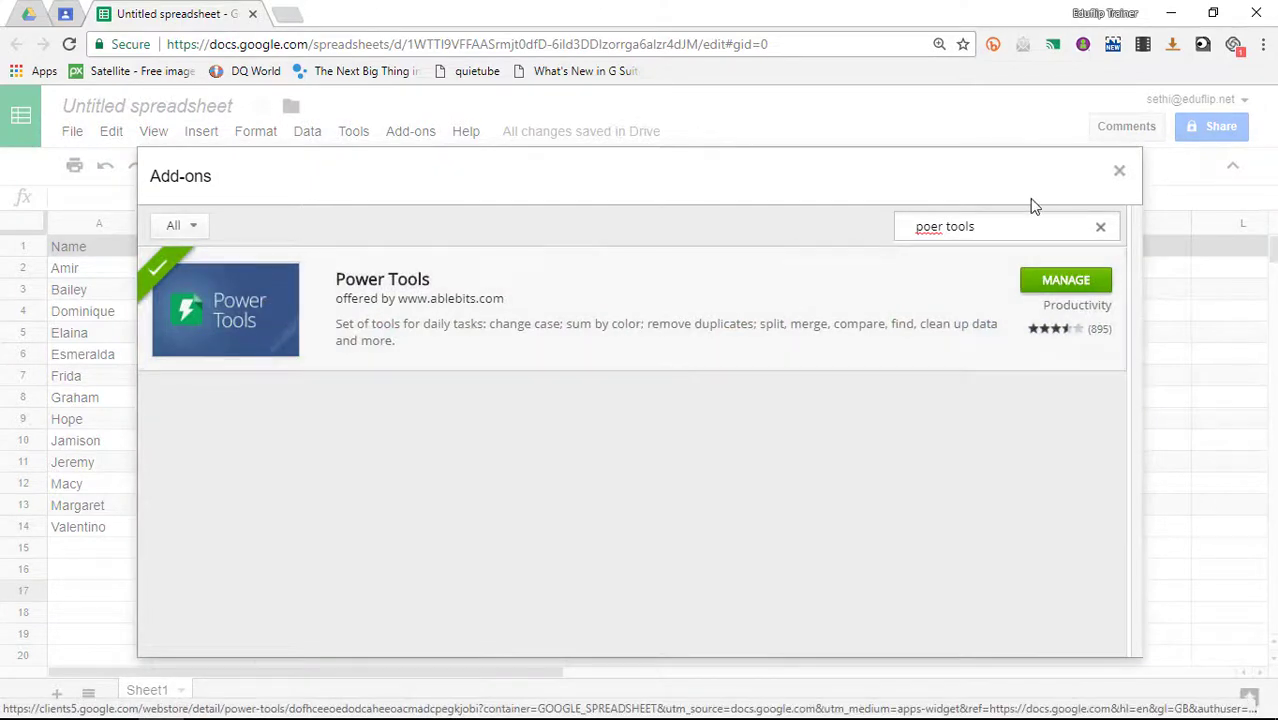
left_click(1119, 171)
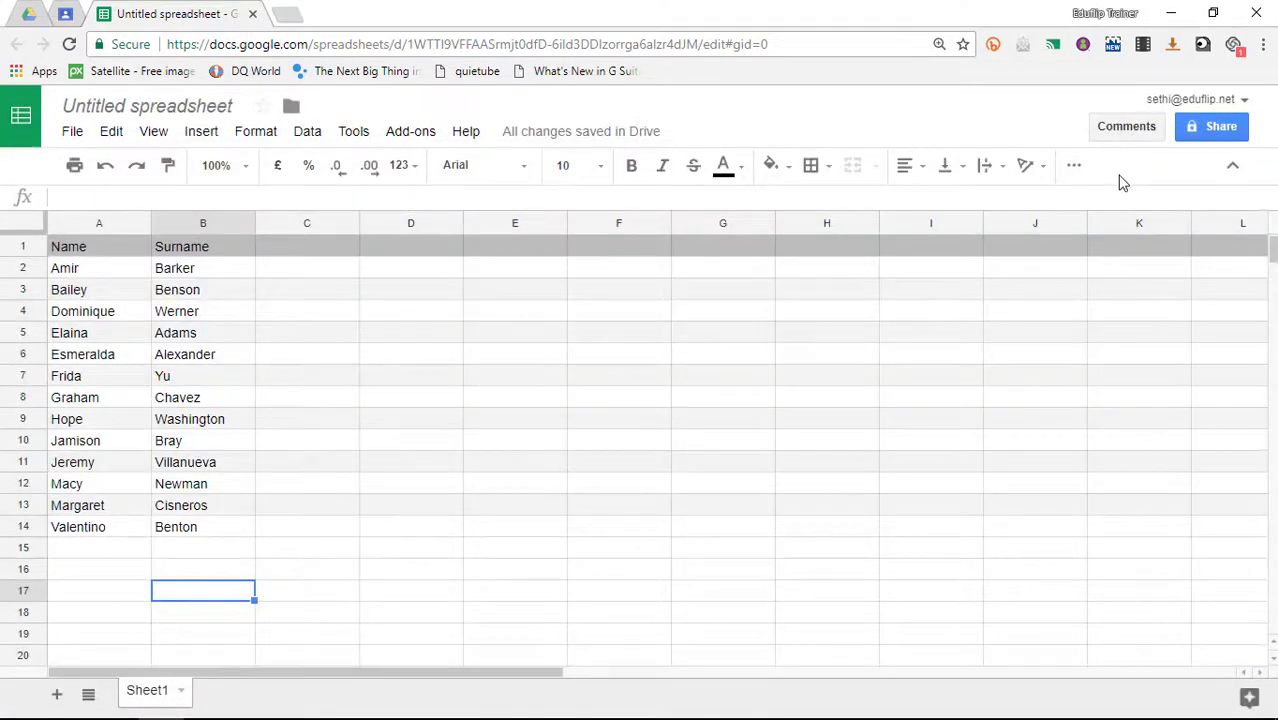
Start the Power Tools add-on and continue past its subscription welcome page to the tool overview
left_click(410, 133)
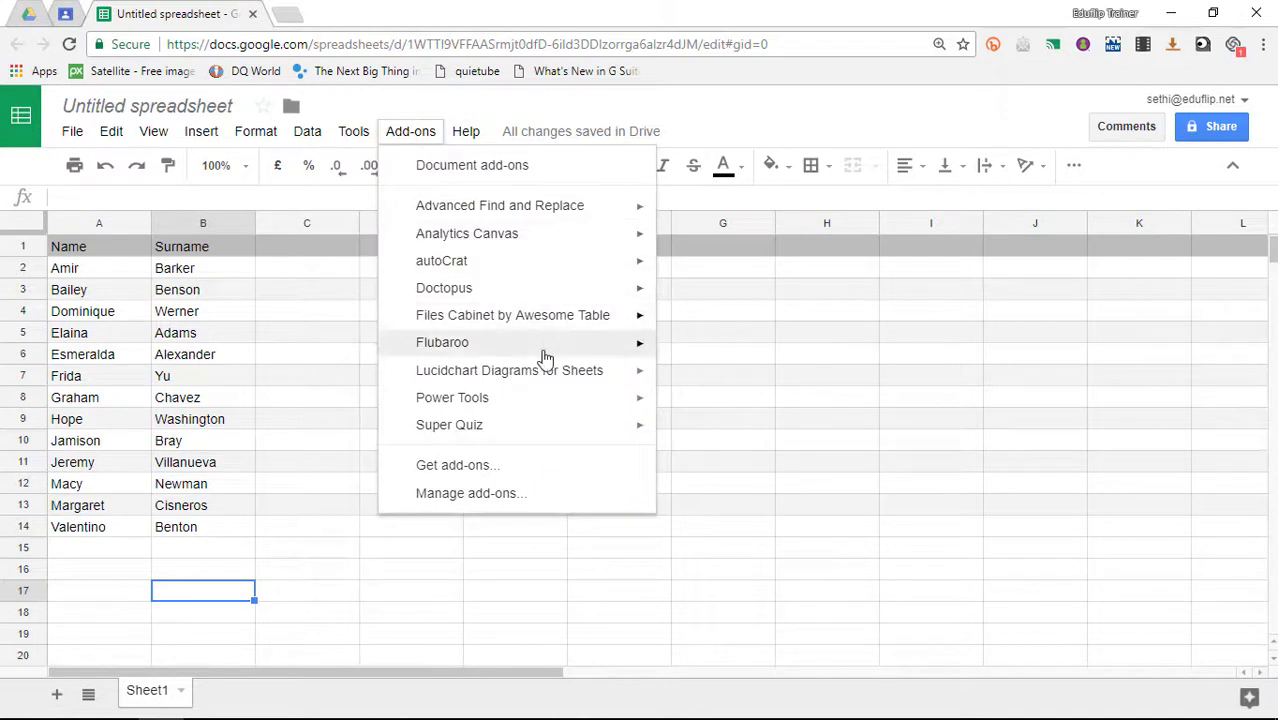
mouse_move(536, 403)
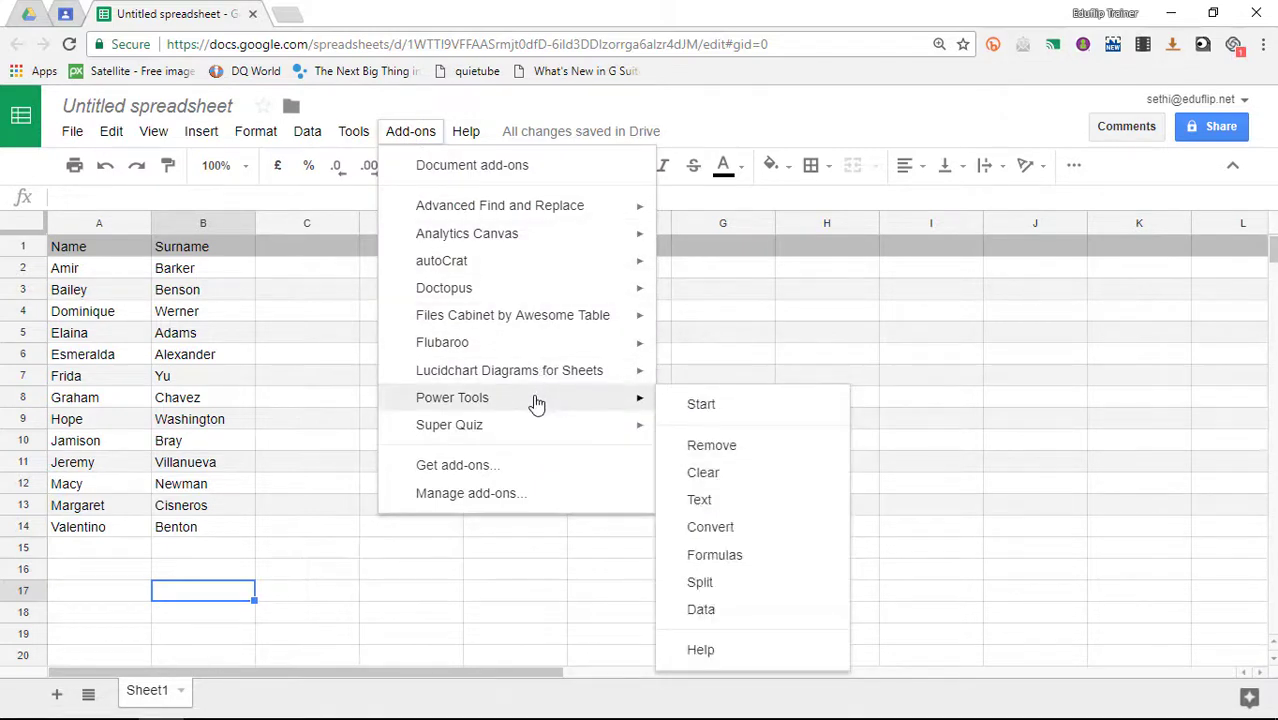
left_click(717, 416)
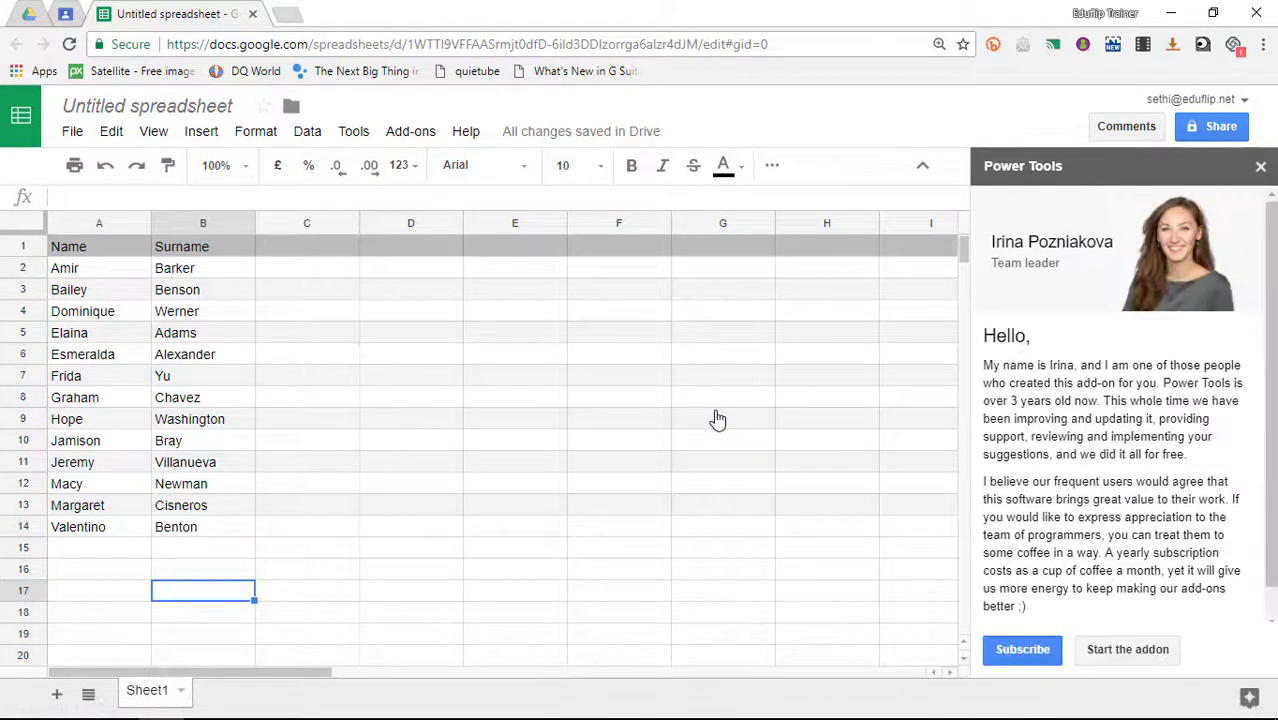
left_click(1125, 650)
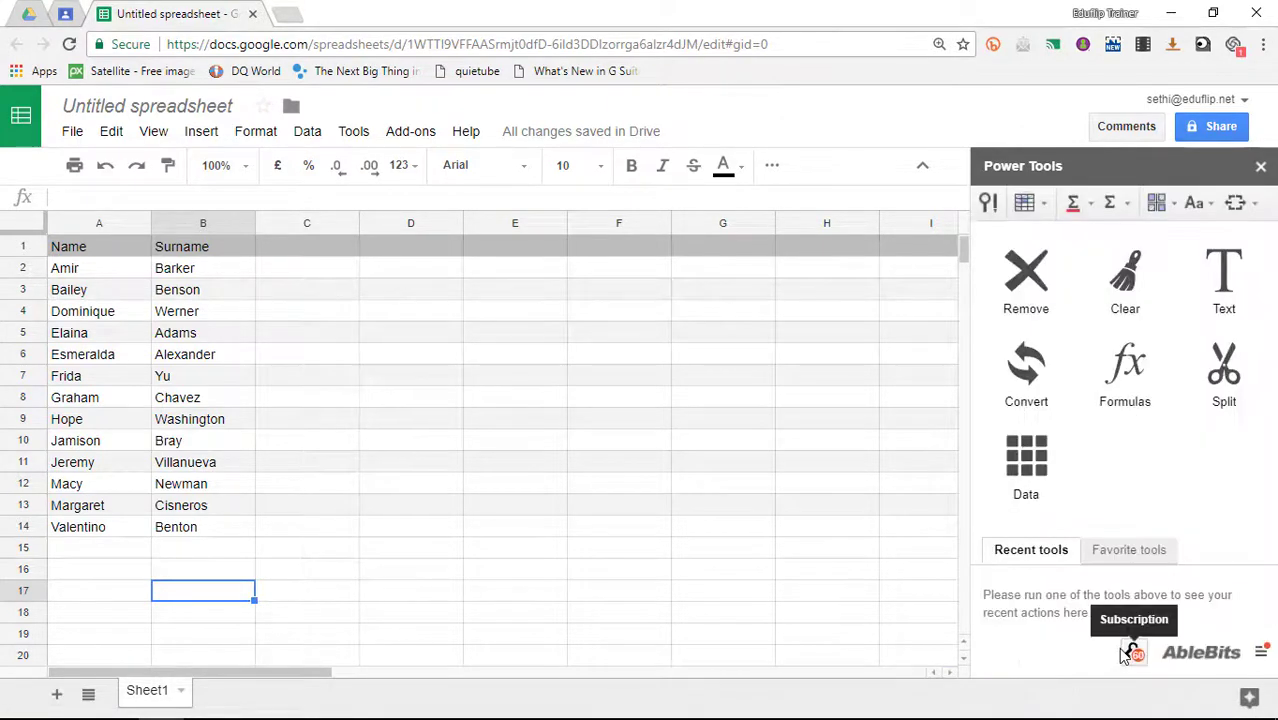
Convert the names and surnames in A2:B14 to UPPER CASE with the Power Tools Change case option
left_click_drag(89, 277, 163, 540)
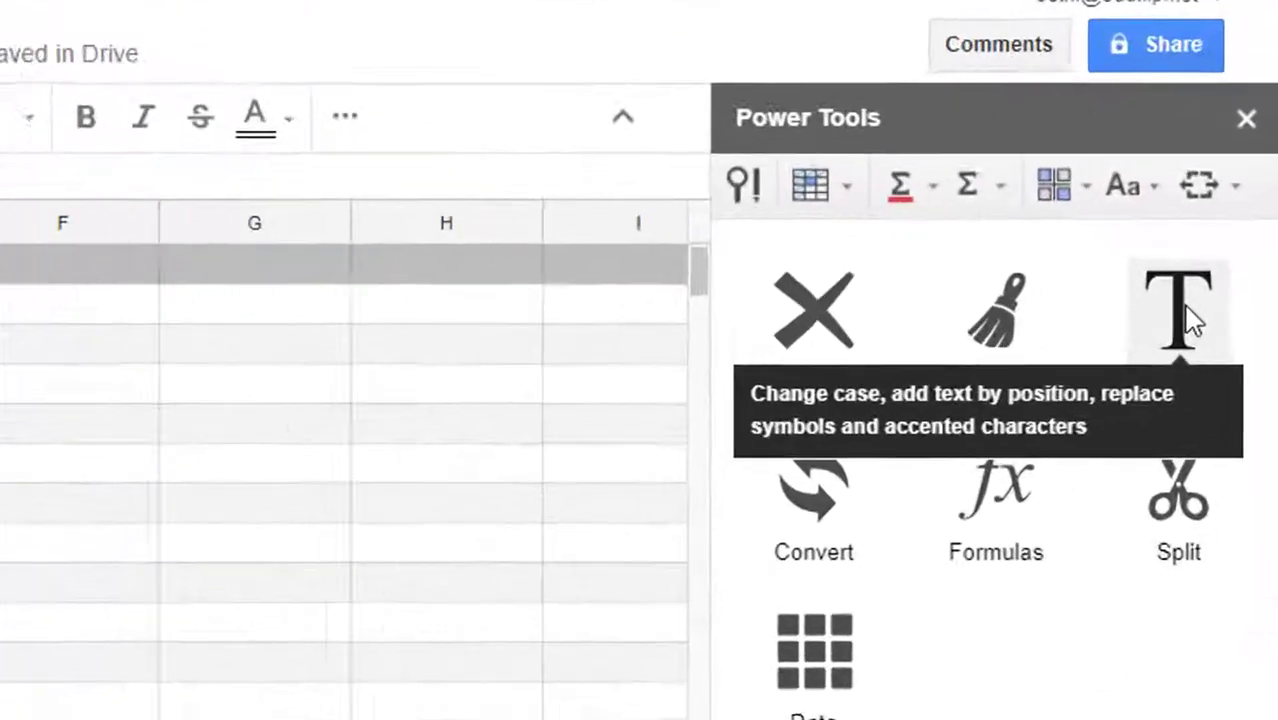
left_click(1182, 312)
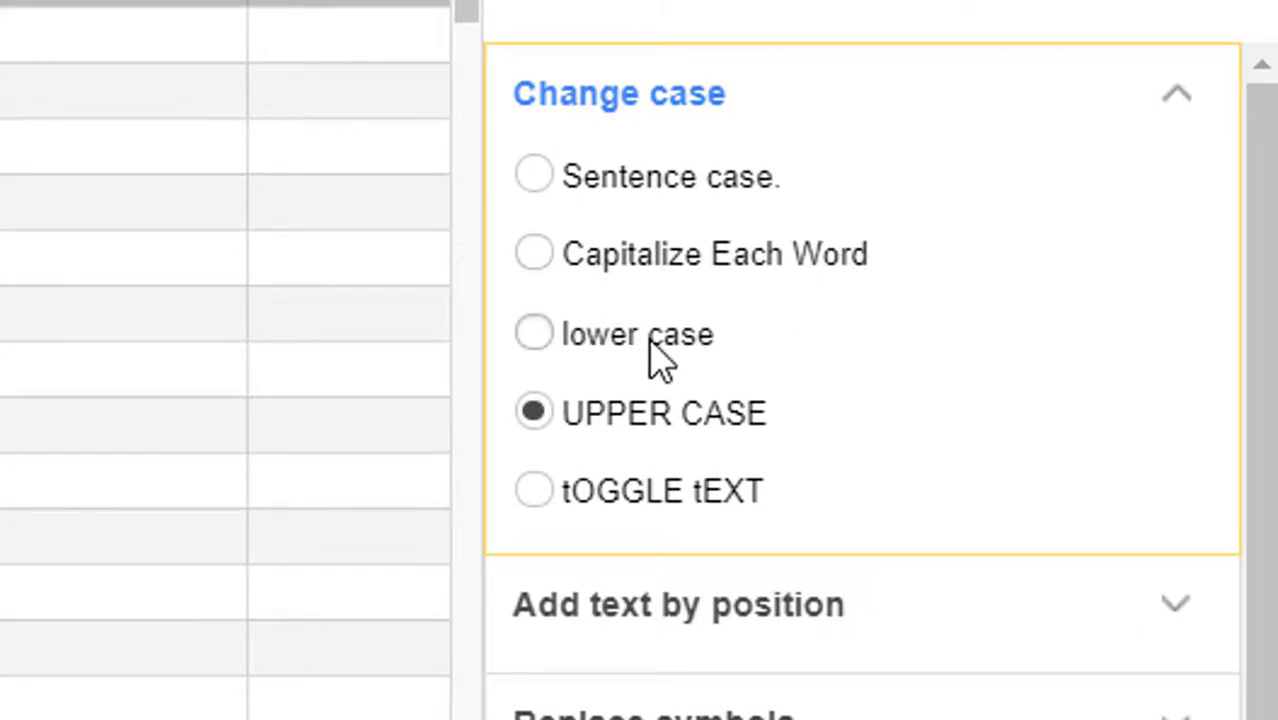
scroll(650, 357, "down", 1)
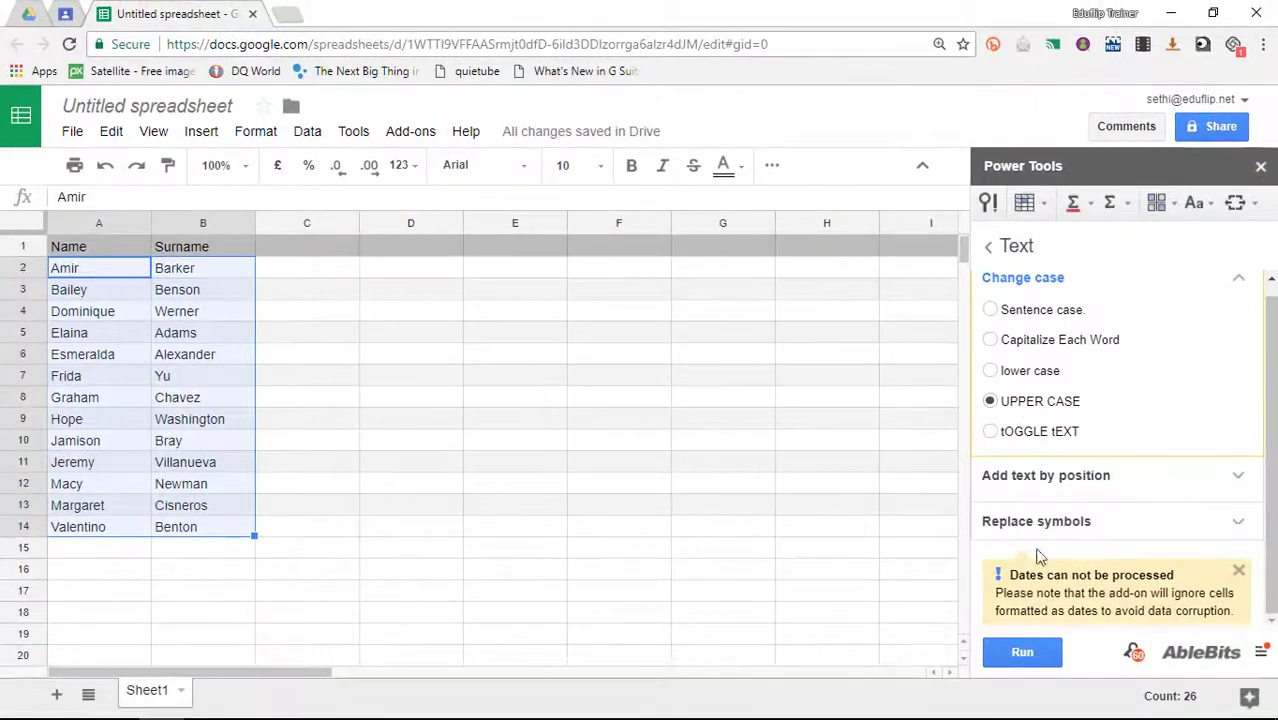
left_click(1022, 653)
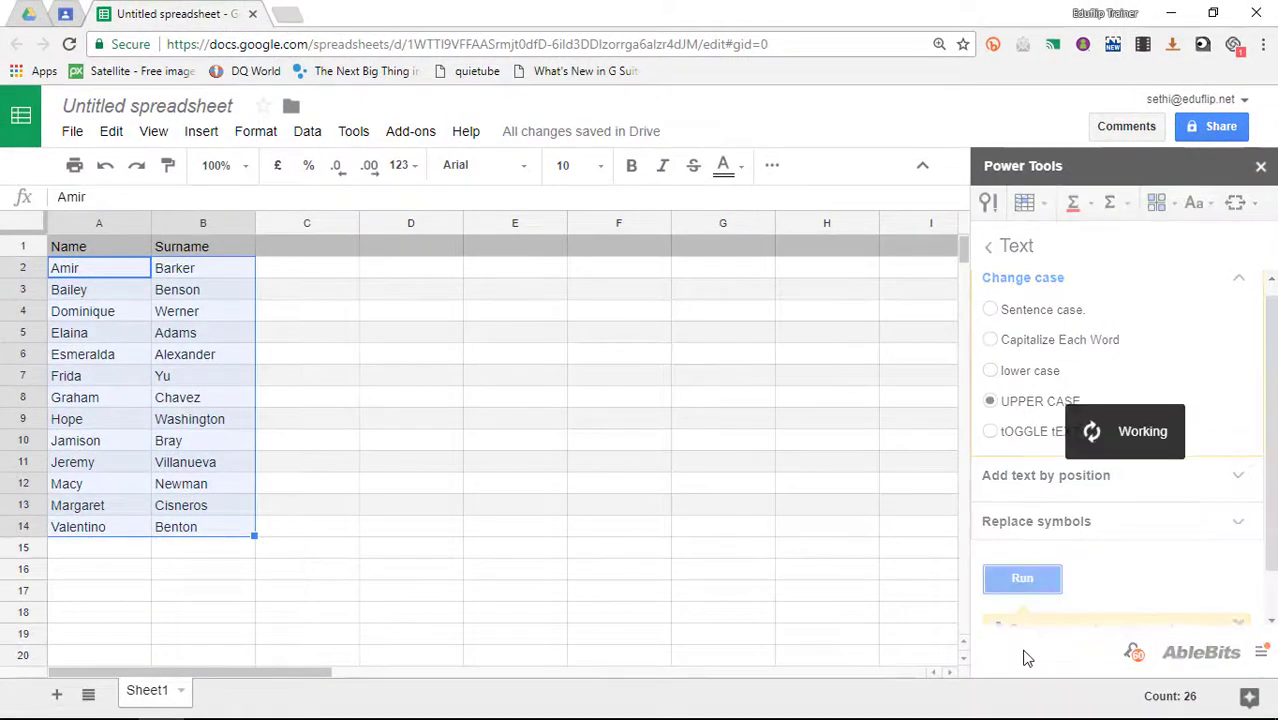
left_click(484, 424)
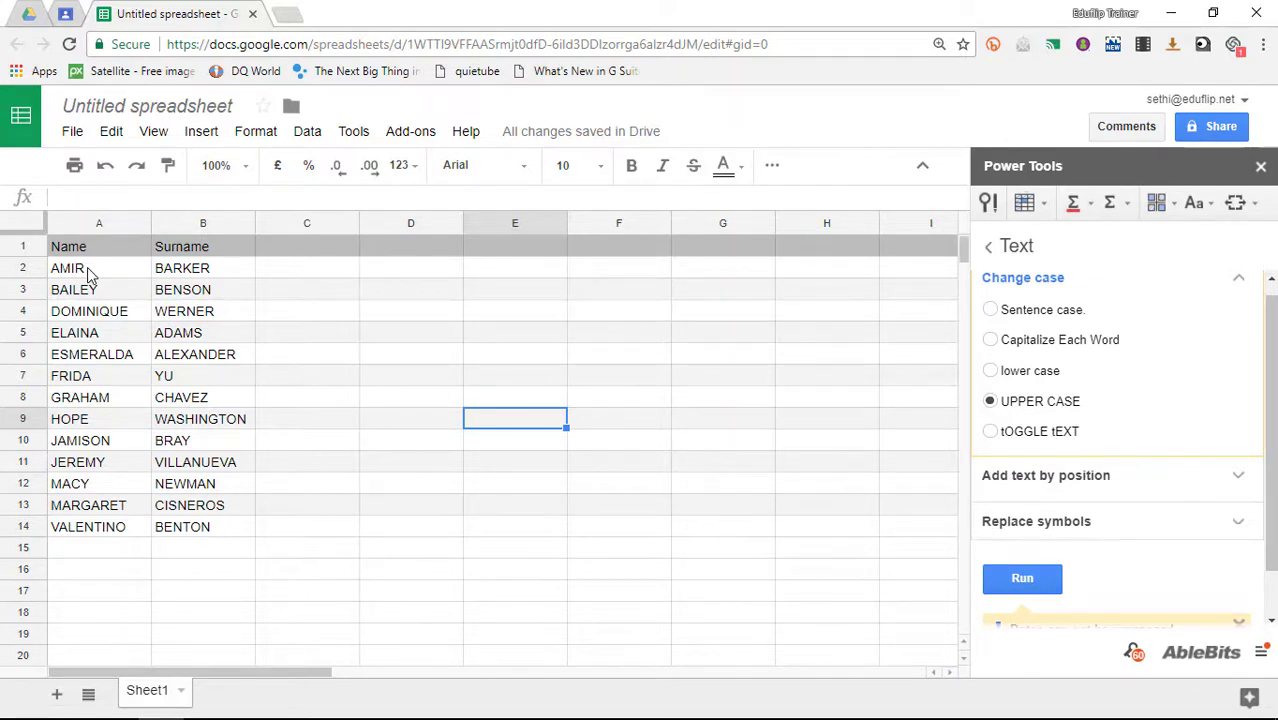
Change the text in A2:B14 to lower case with Power Tools
left_click_drag(87, 267, 192, 528)
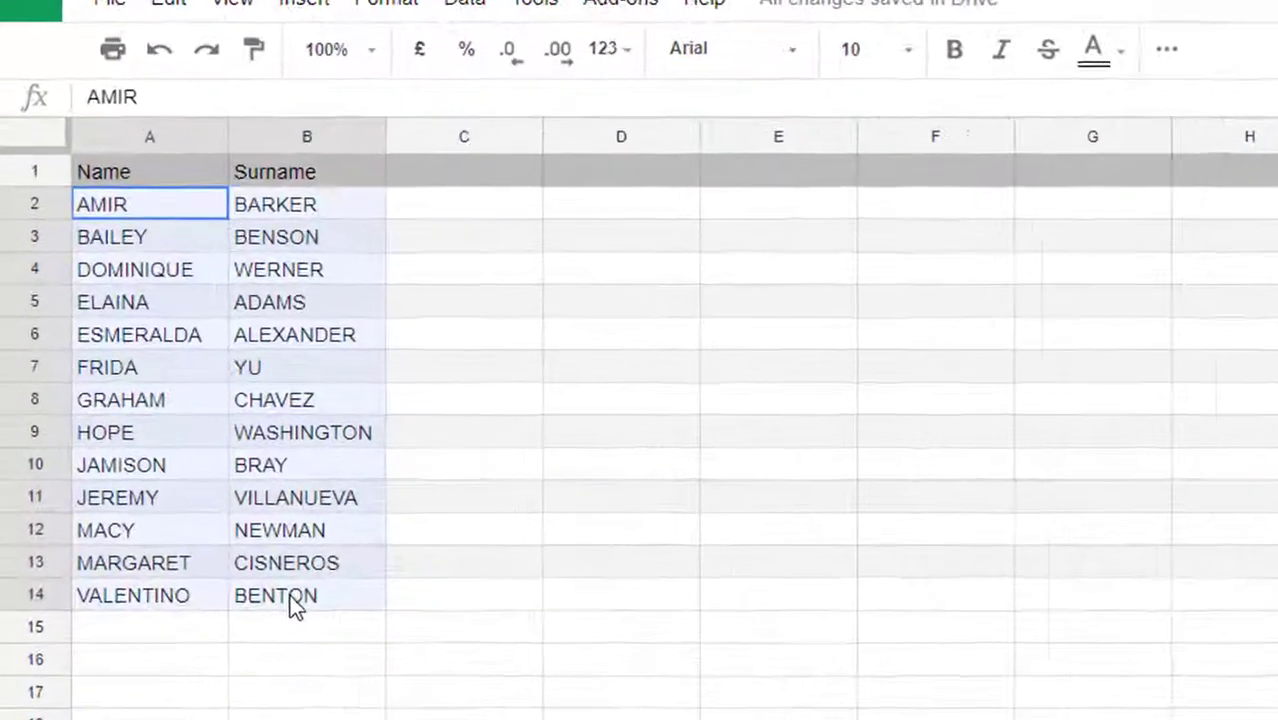
left_click_drag(290, 595, 290, 595)
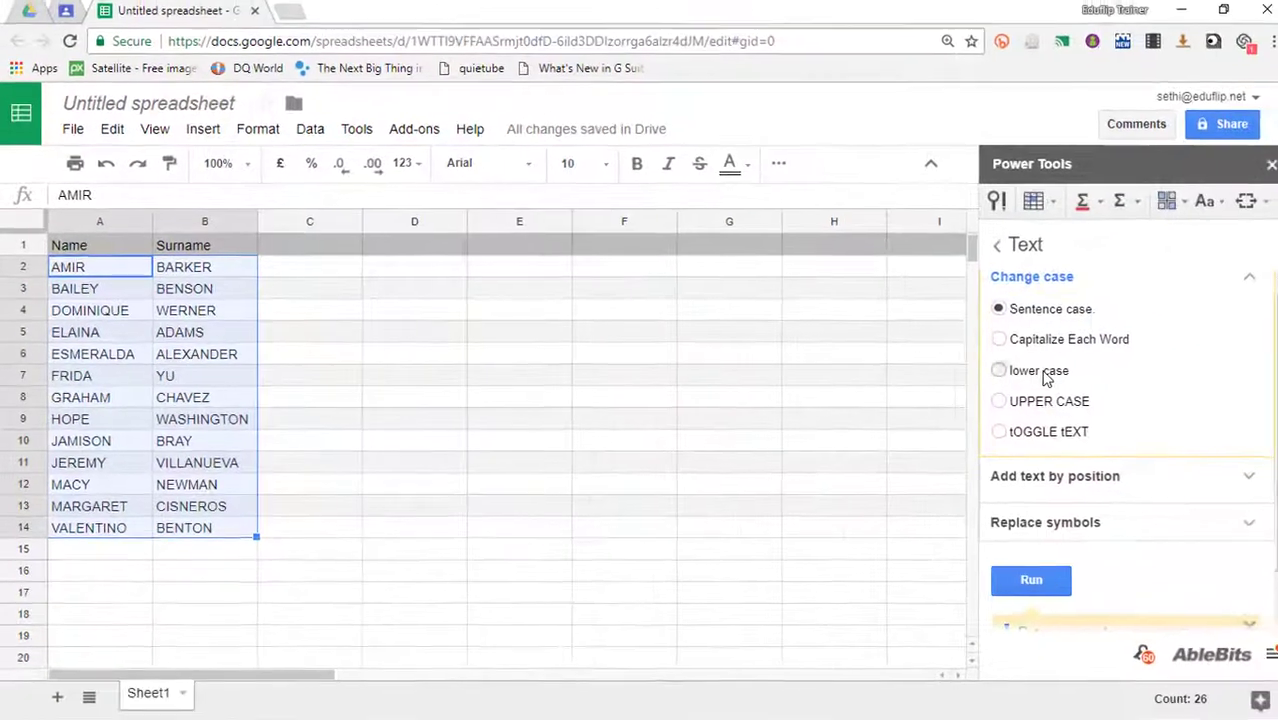
left_click(1040, 373)
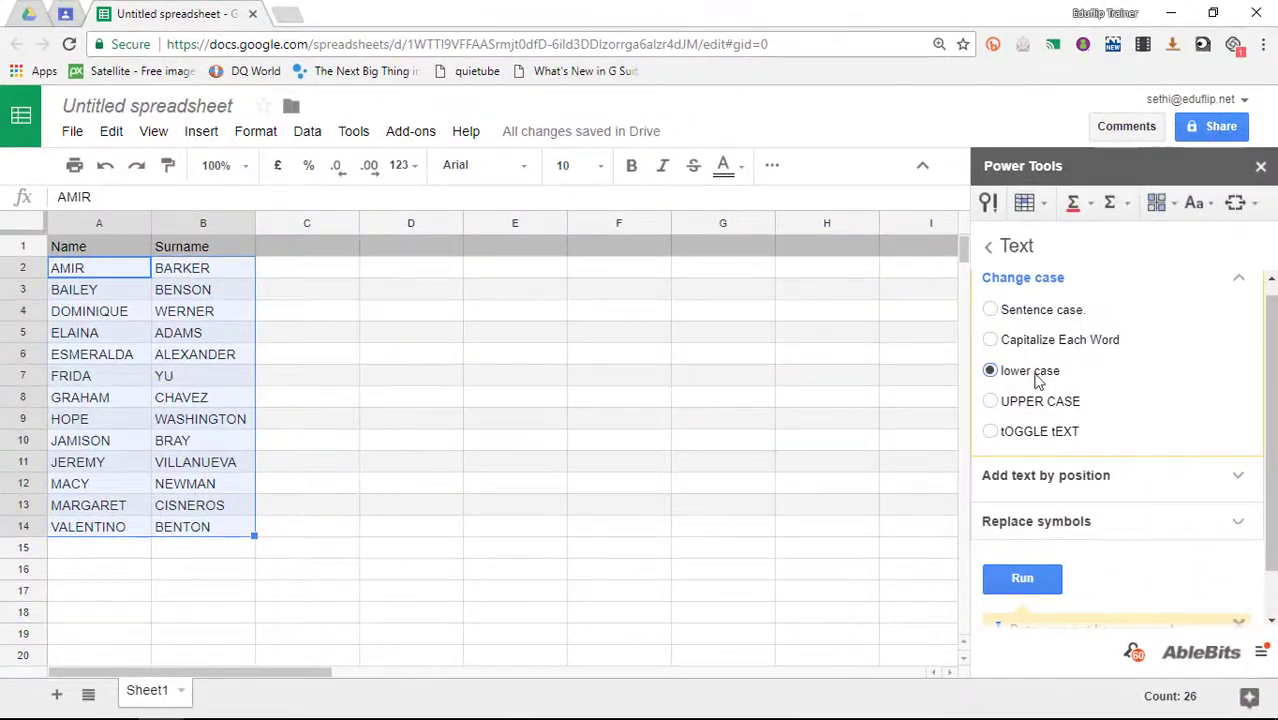
left_click(1022, 580)
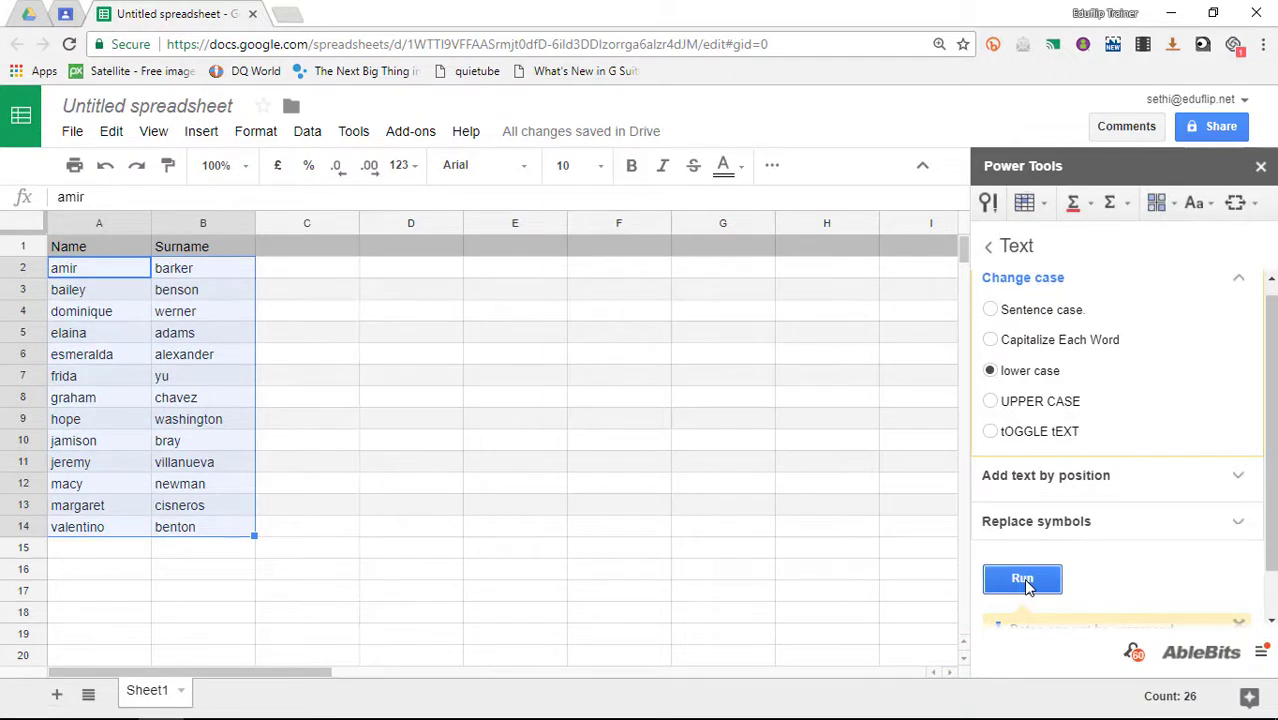
Apply the Capitalize Each Word case to A2:B14 and deselect the range
left_click(1058, 344)
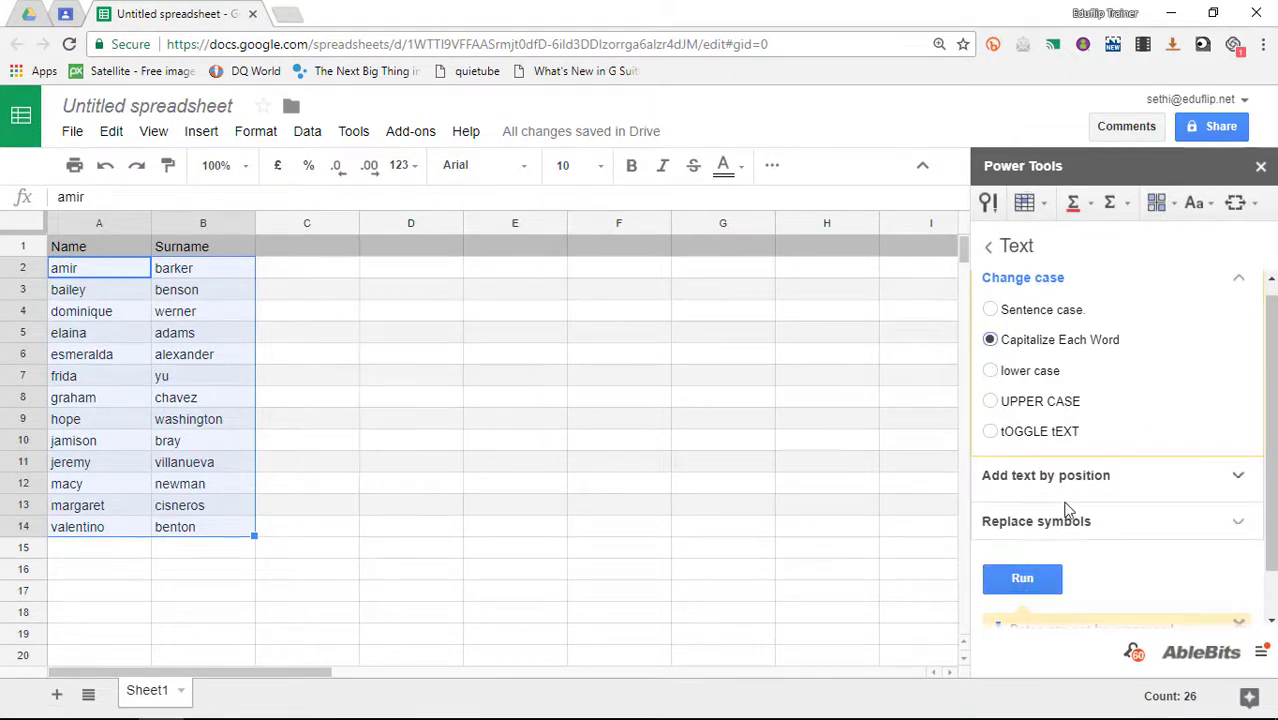
left_click(1024, 587)
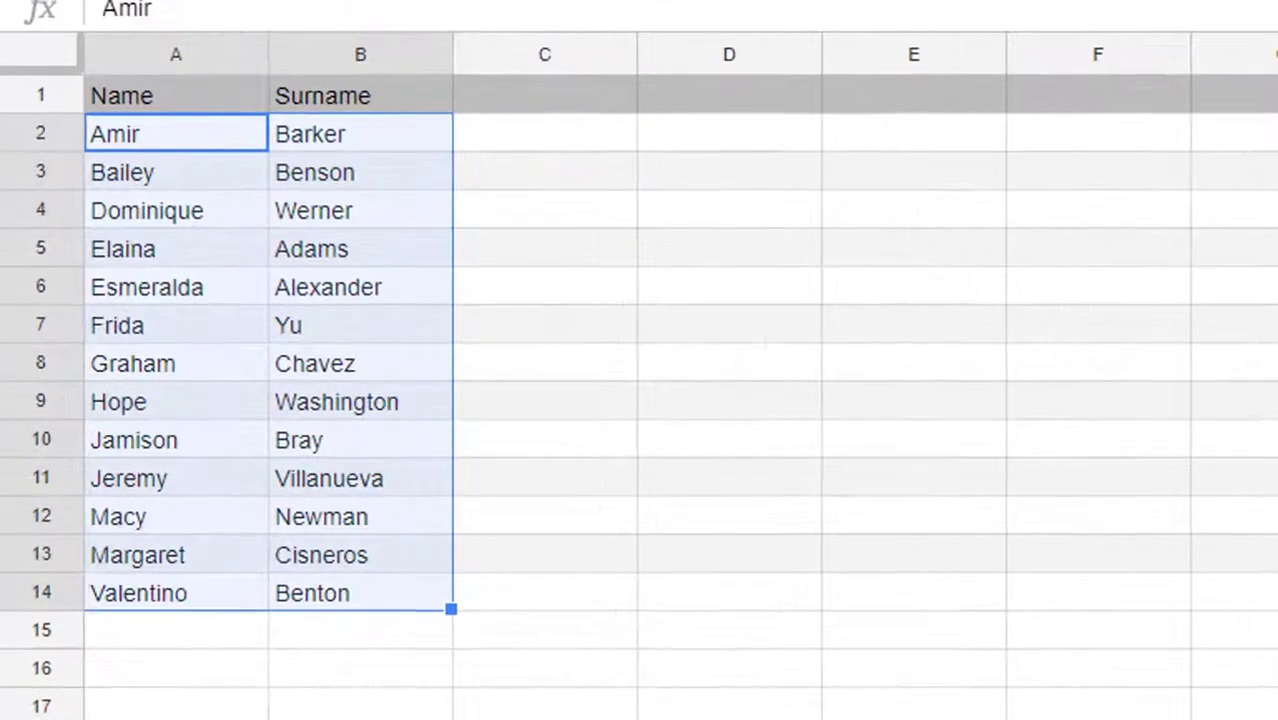
left_click(453, 331)
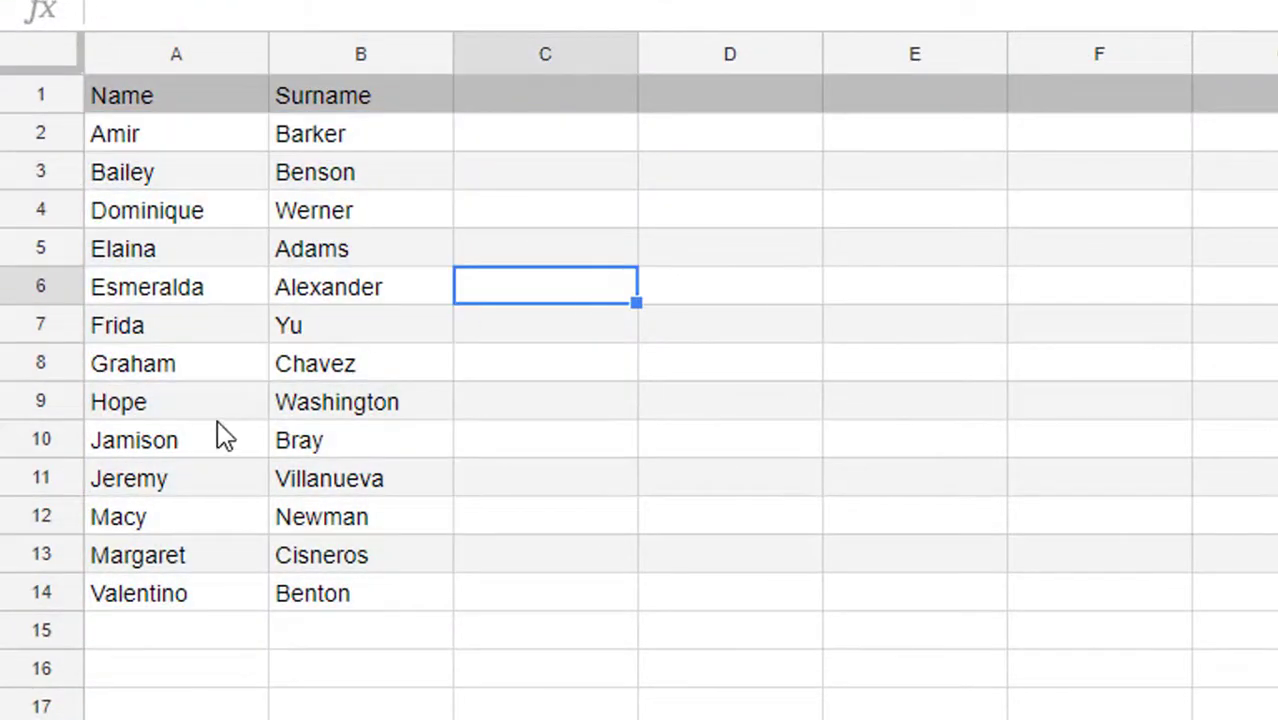